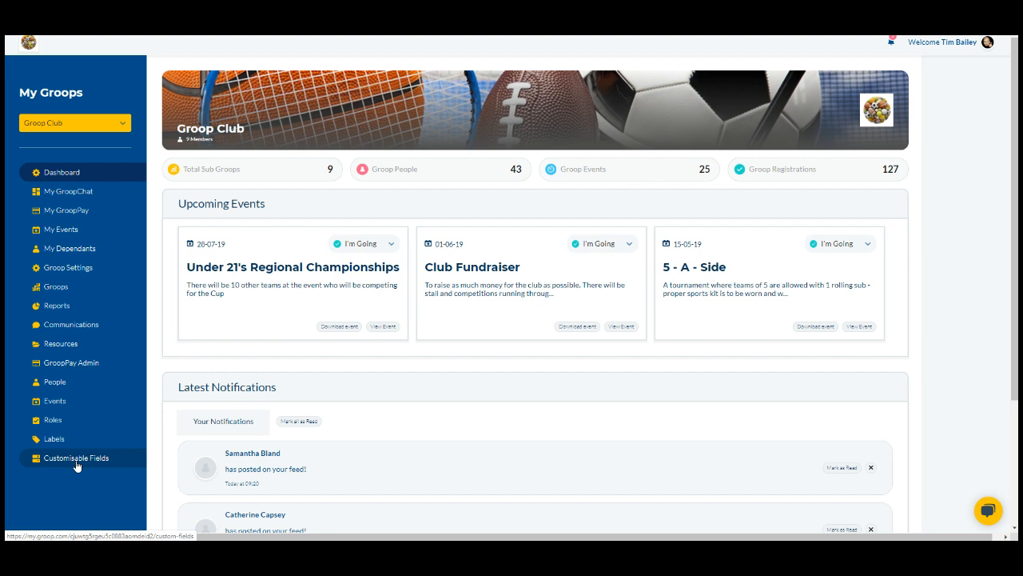
Create a custom field area for users in the Customisable Fields of Groop Club and name it DBS
click(77, 458)
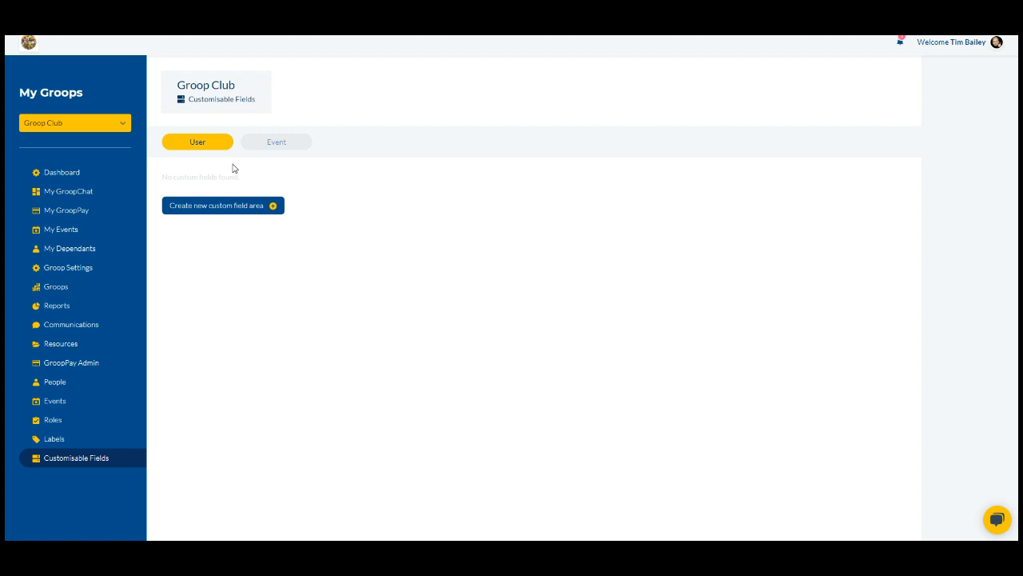
click(236, 208)
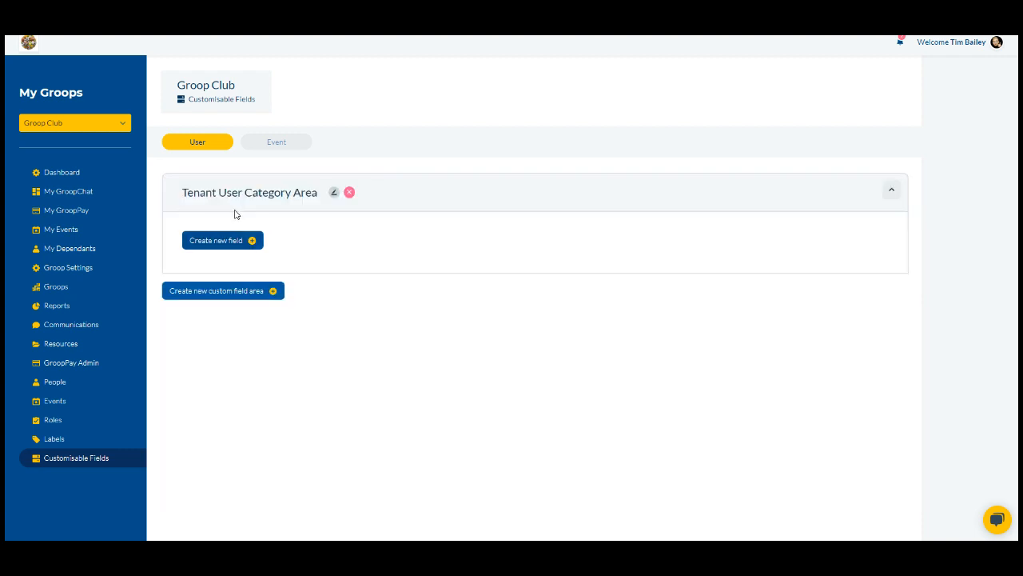
click(334, 193)
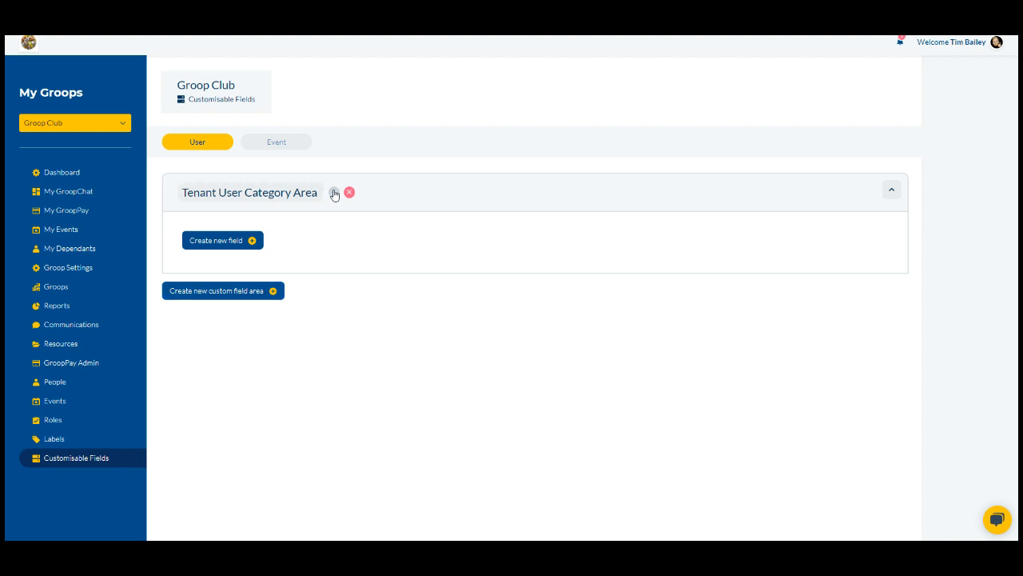
key(BackSpace)
key(BackSpace)
key(BackSpace)
key(BackSpace)
key(BackSpace)
key(BackSpace)
key(BackSpace)
key(BackSpace)
key(BackSpace)
key(BackSpace)
key(BackSpace)
key(BackSpace)
key(BackSpace)
key(BackSpace)
key(BackSpace)
key(BackSpace)
key(BackSpace)
key(BackSpace)
key(BackSpace)
key(BackSpace)
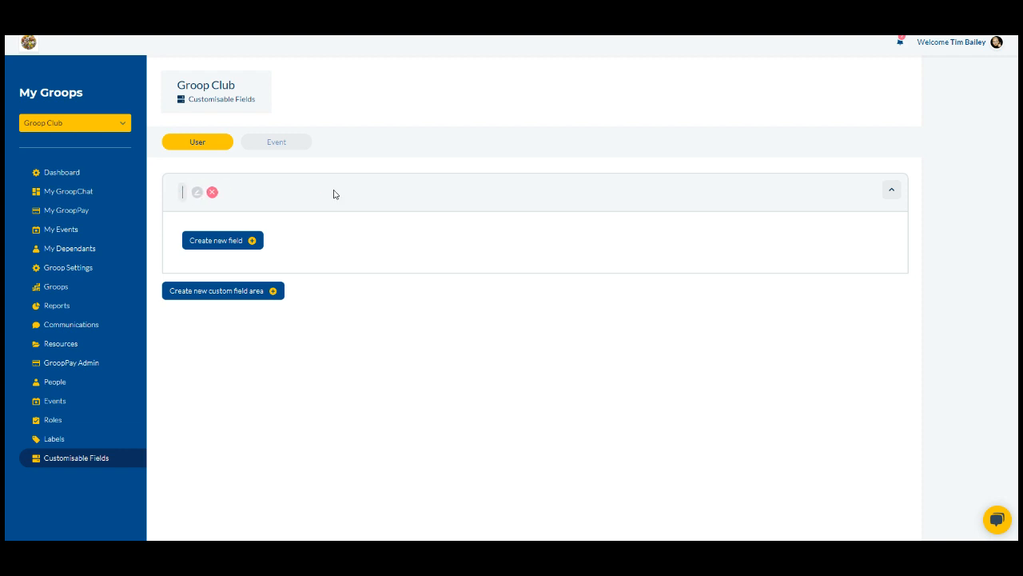
text(DBS)
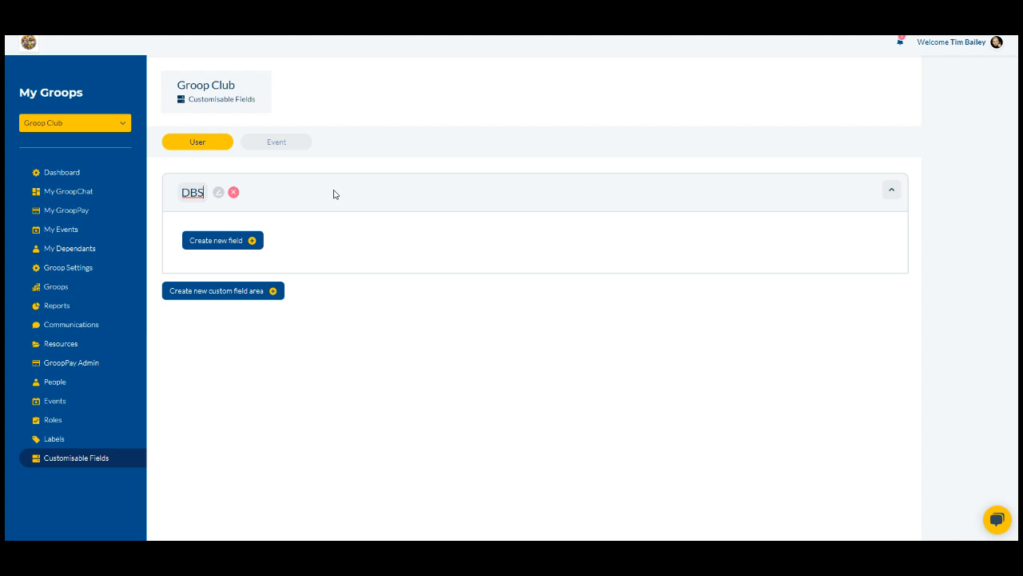
Create a field titled Certificate with the field type File in the DBS area
click(246, 250)
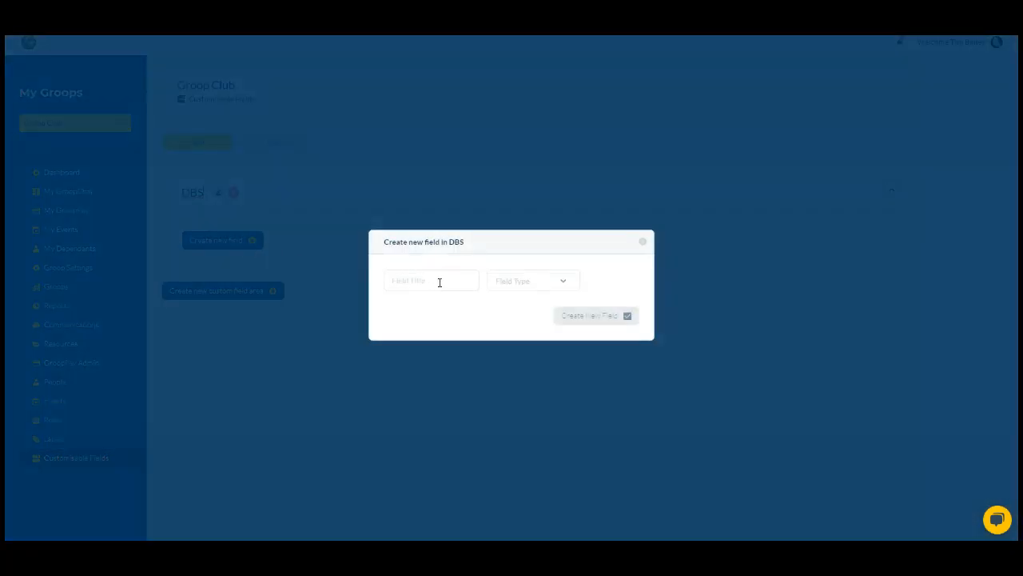
click(436, 281)
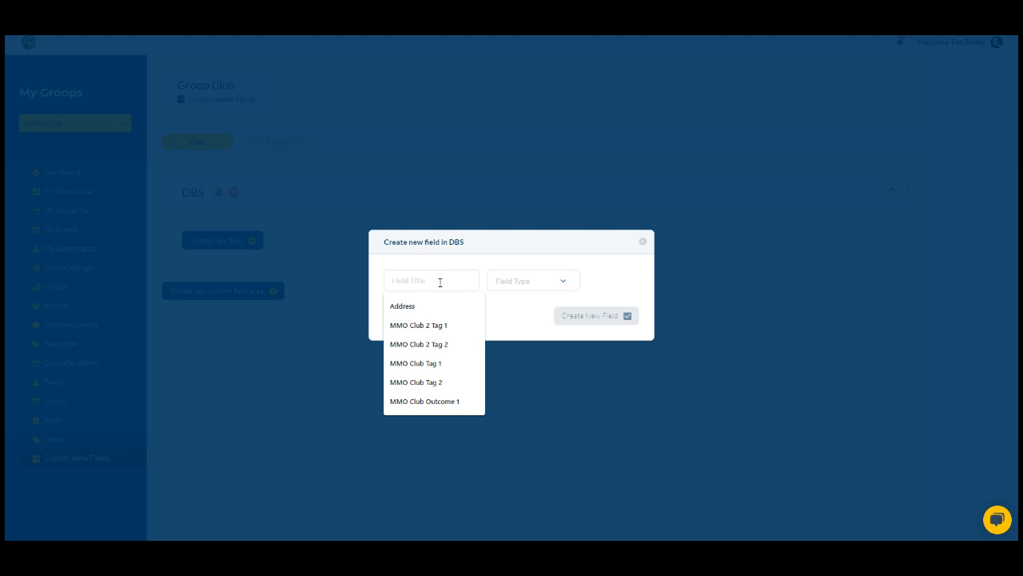
text(Cirtificate)
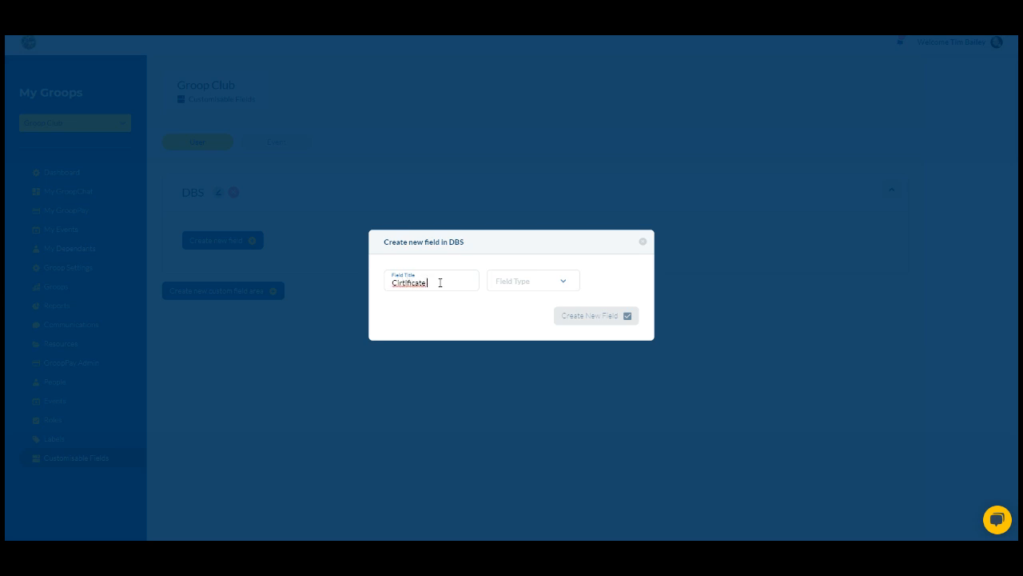
right_click(435, 287)
click(445, 306)
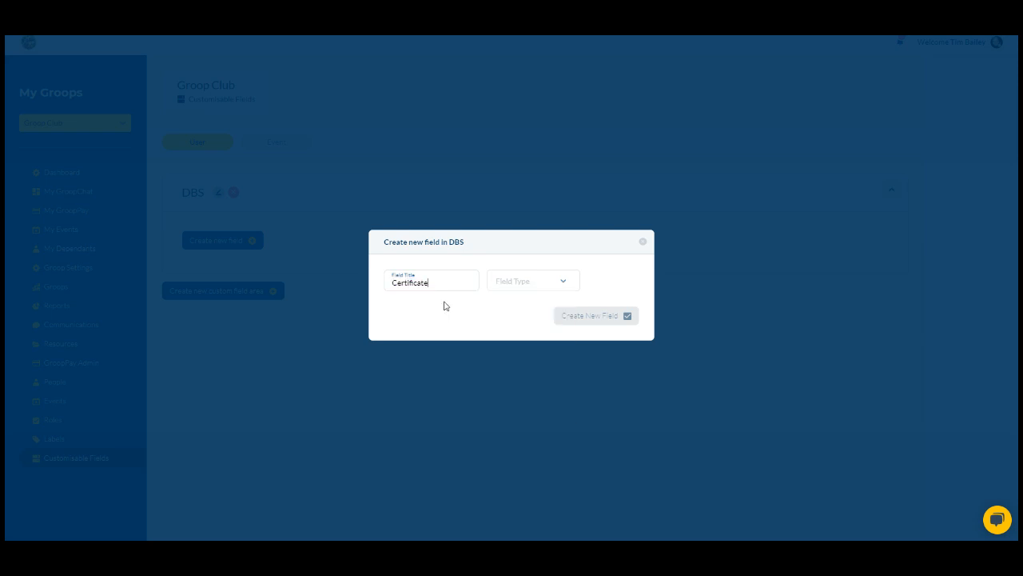
click(502, 284)
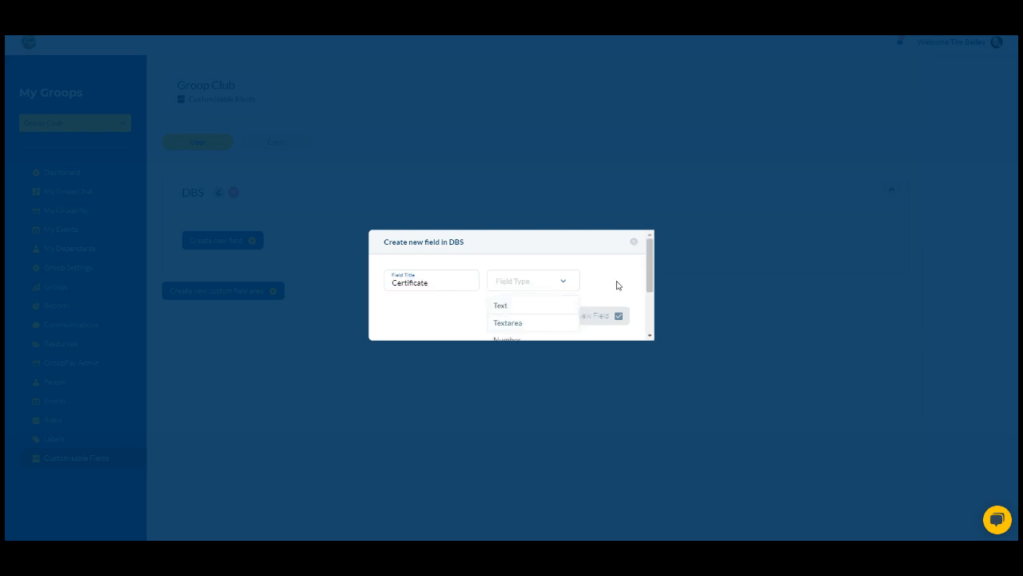
scroll(601, 280, down, 3)
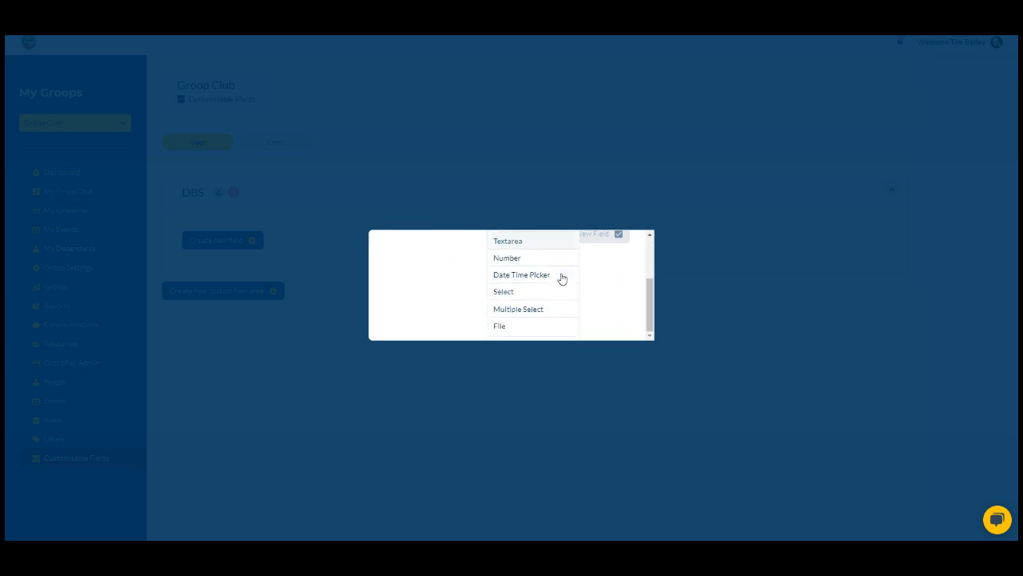
click(530, 326)
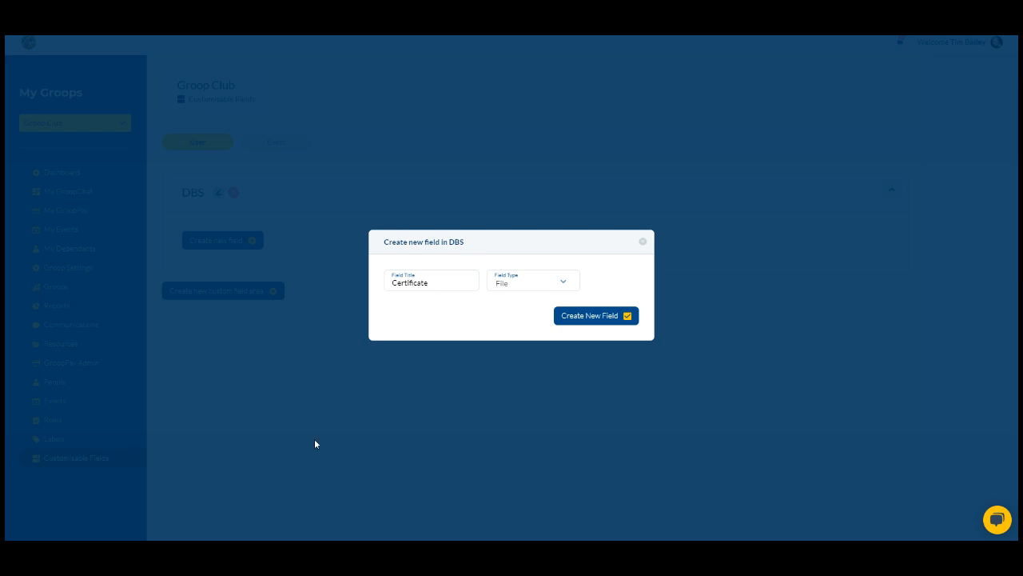
click(568, 323)
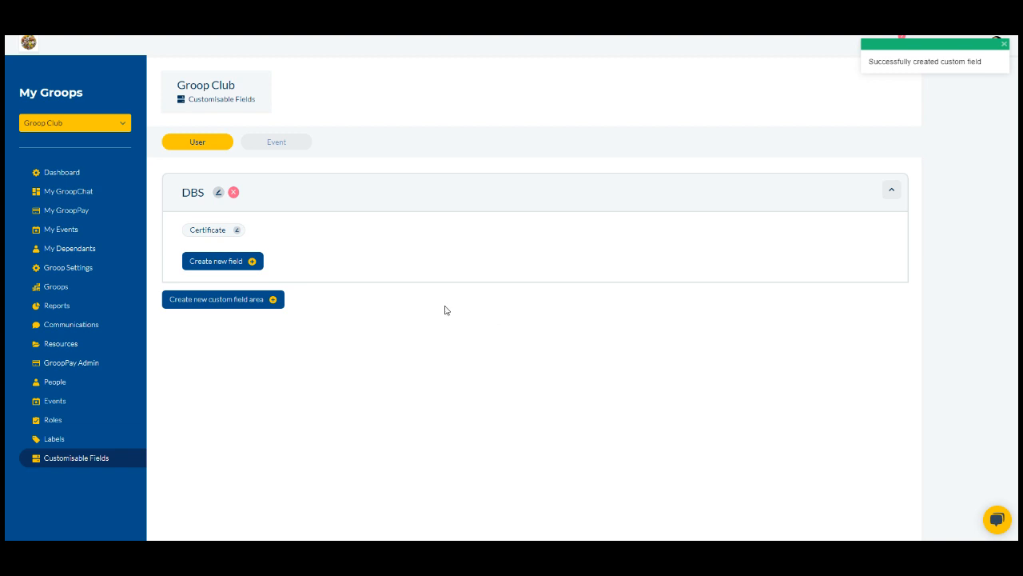
Create a field titled Expiry Date with the field type Date Time Picker in the DBS area
click(253, 263)
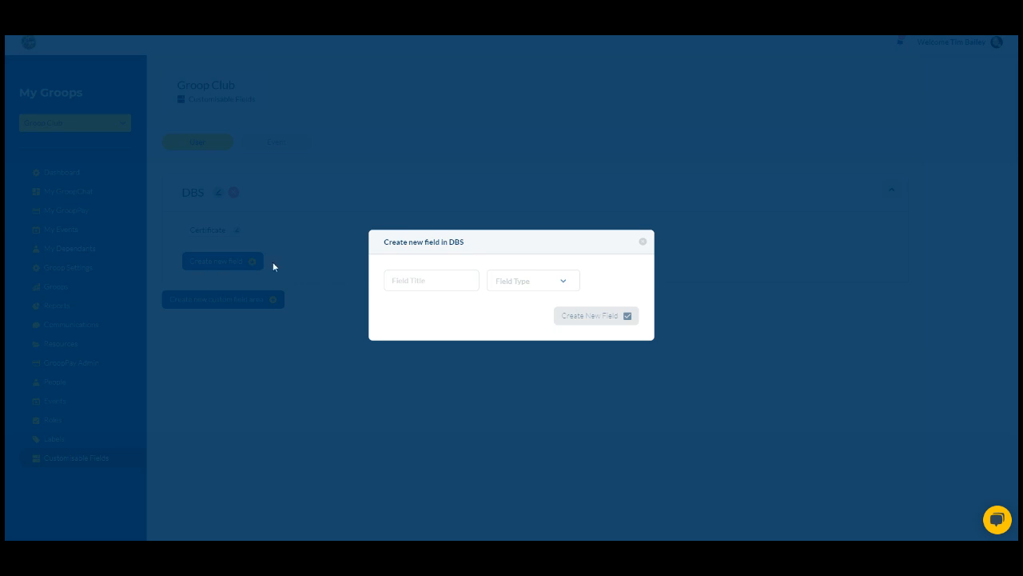
click(433, 280)
text(Expiry Date)
click(548, 290)
scroll(610, 280, down, 1)
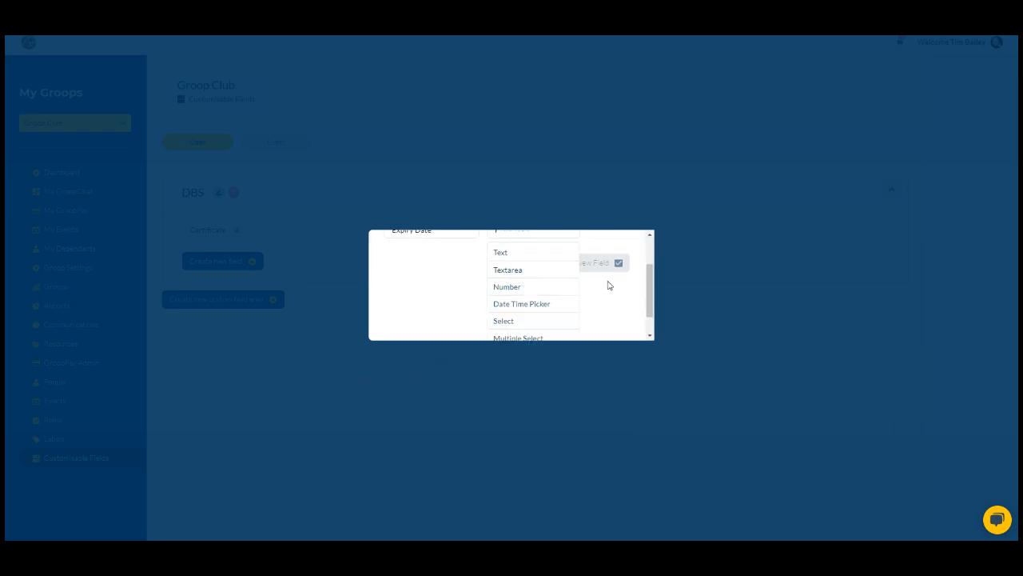
click(550, 306)
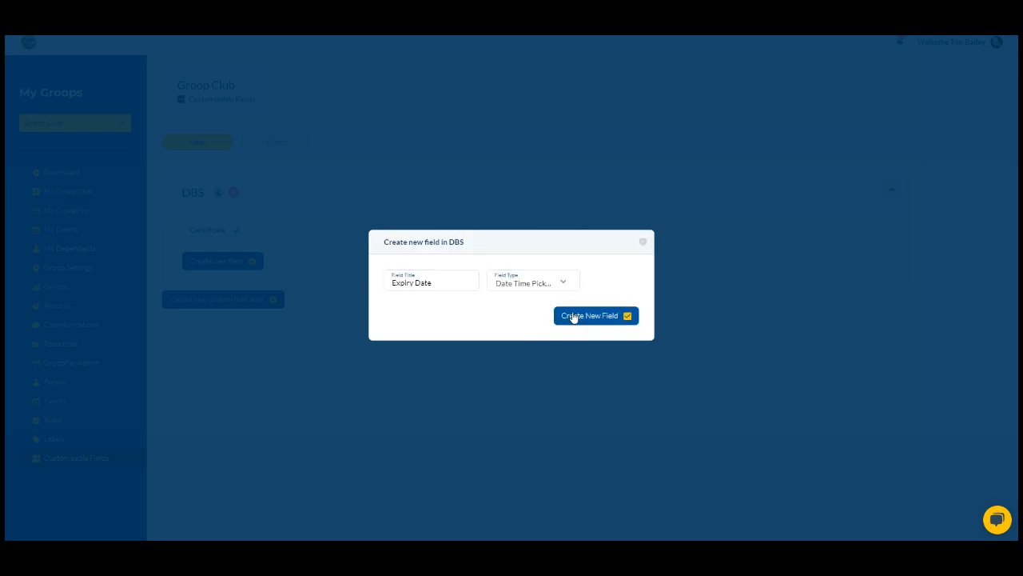
click(573, 317)
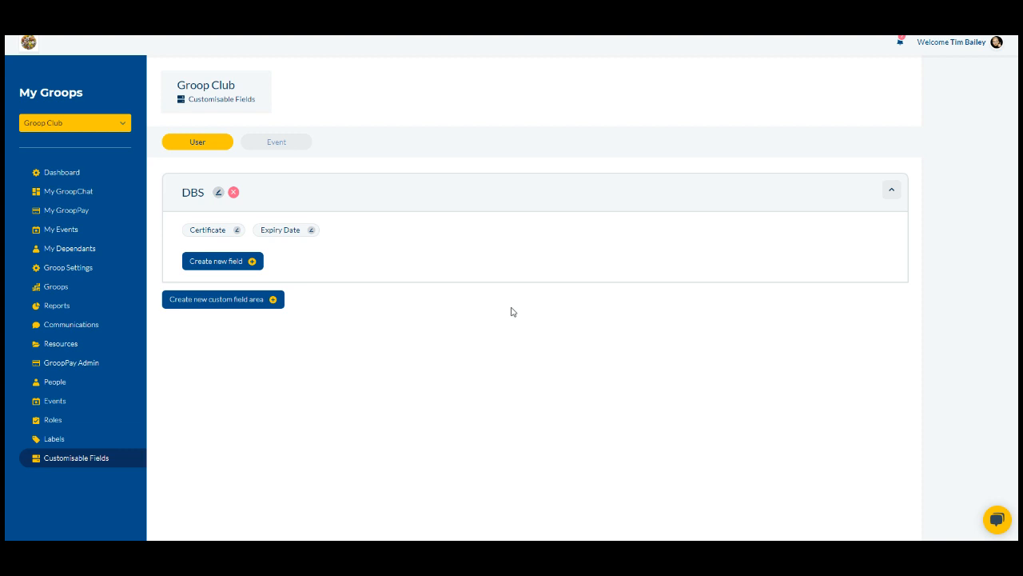
Create a second custom field area for users and name it Kit Info
click(270, 303)
drag(328, 318, 147, 319)
key(BackSpace)
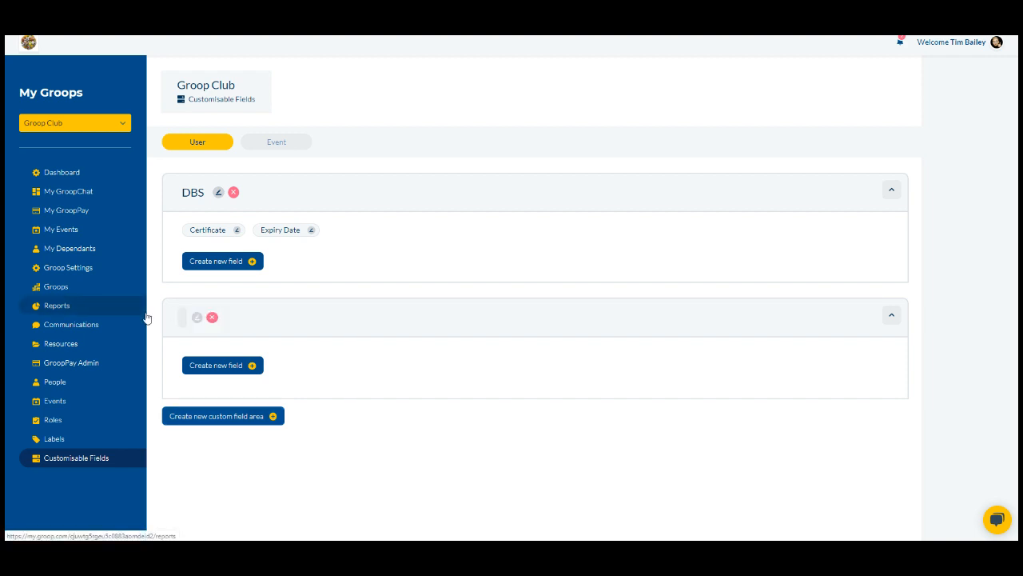
text(Kit In)
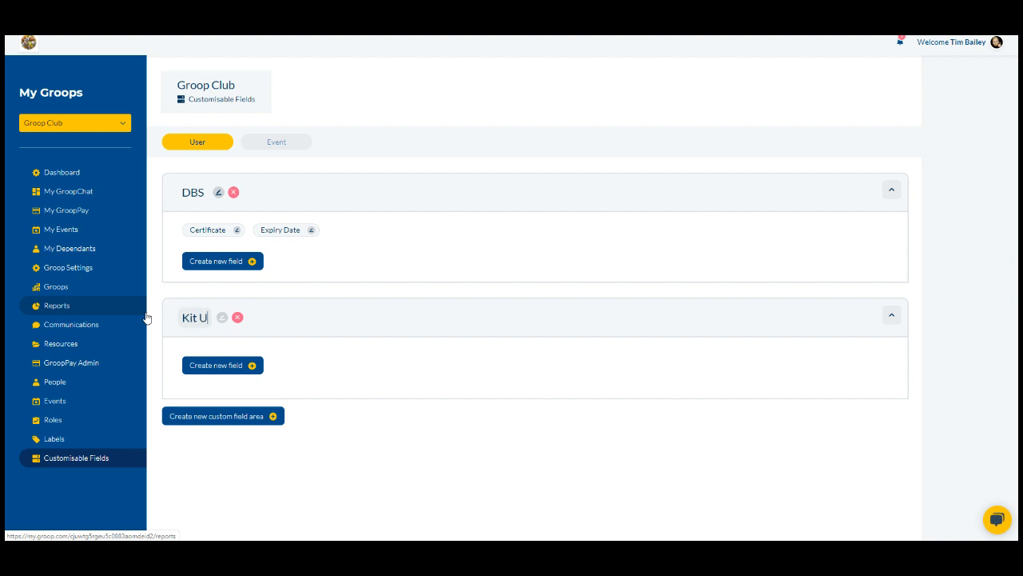
text(fo)
click(314, 349)
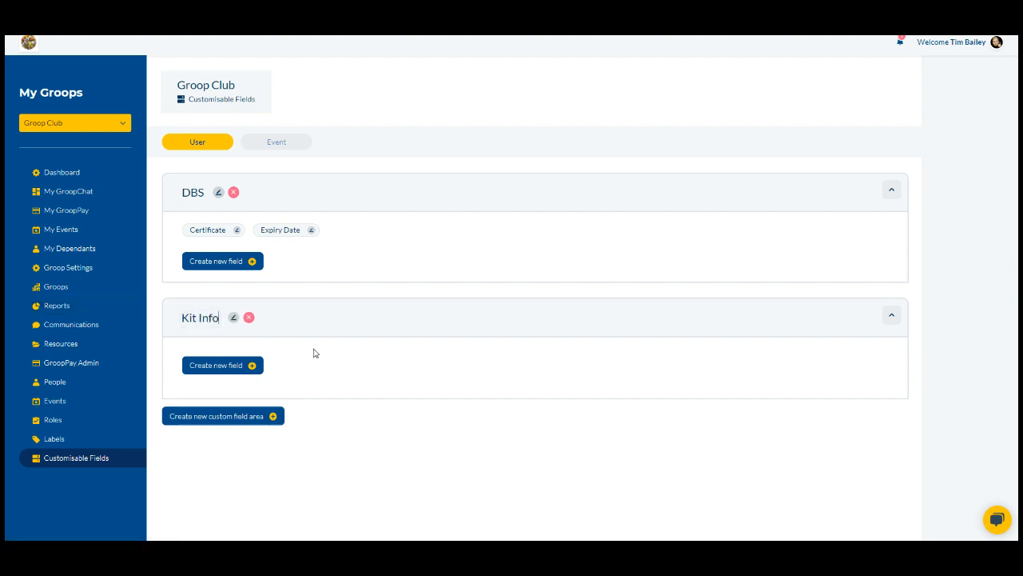
Create a field titled Football Boot Shoe Size with the field type Number in the Kit Info area
click(228, 369)
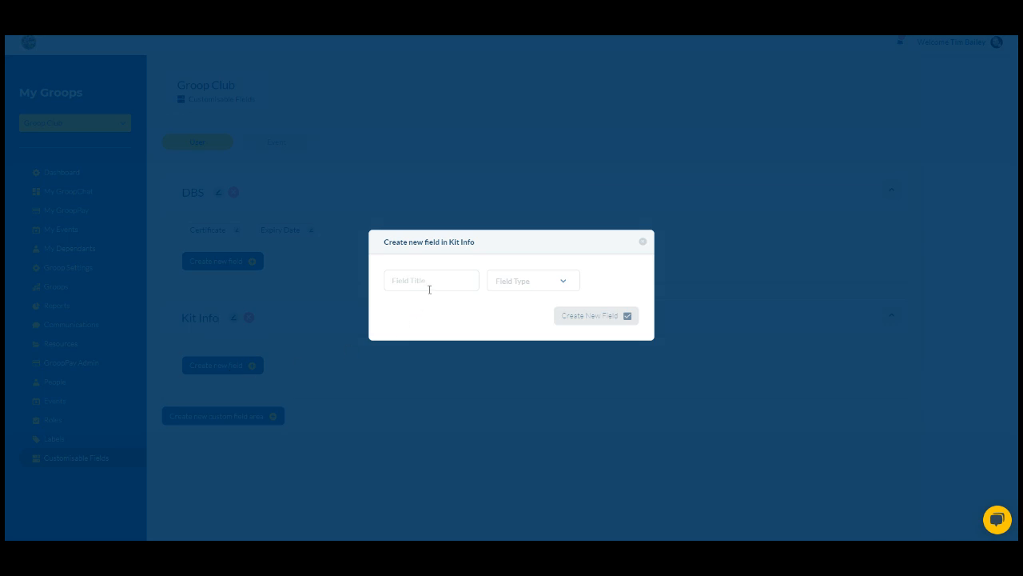
click(429, 285)
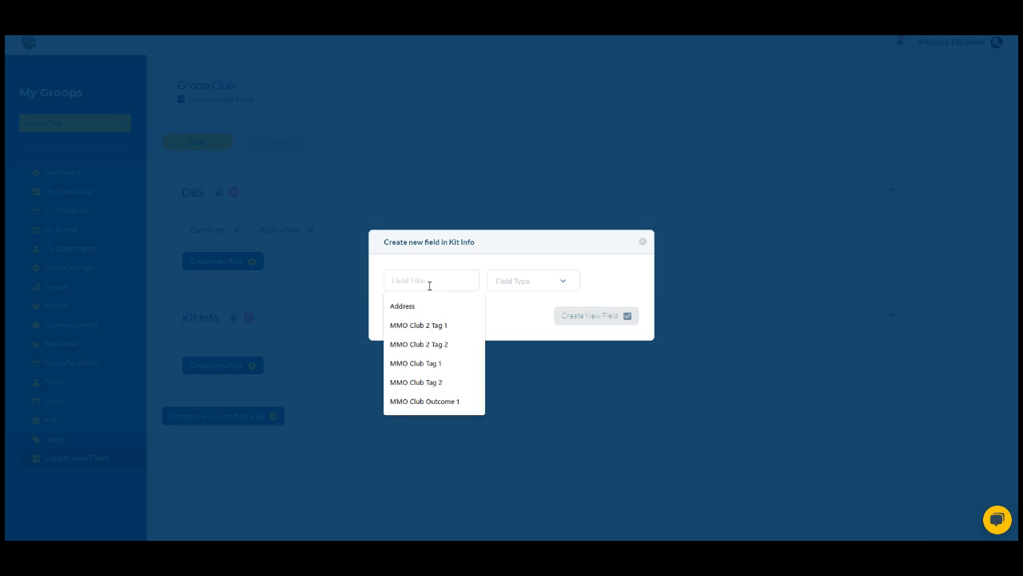
text(Foot)
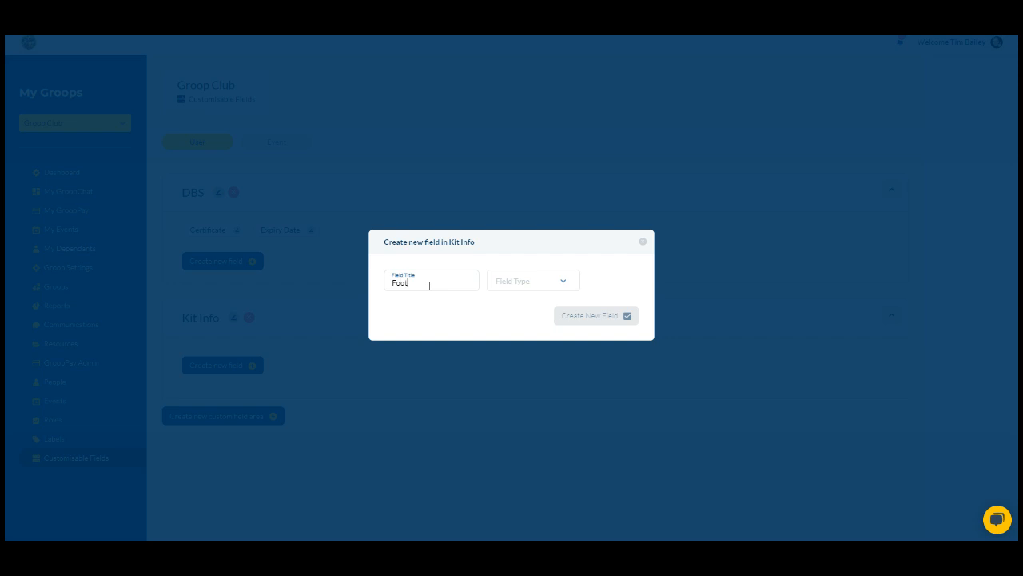
text(ball Boot)
key(BackSpace)
key(BackSpace)
key(BackSpace)
text(Boot Shoe Size)
click(538, 278)
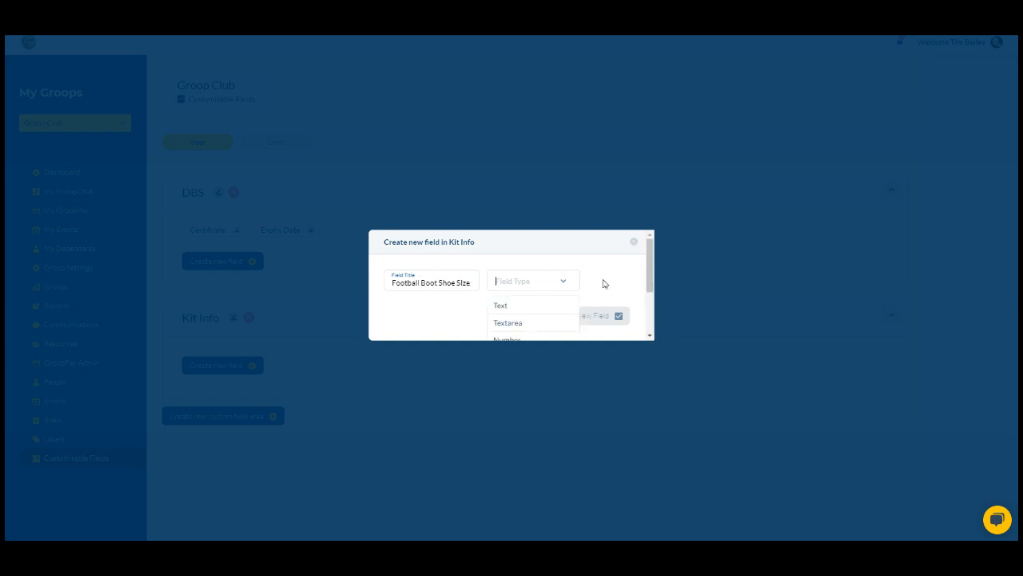
scroll(603, 281, down, 1)
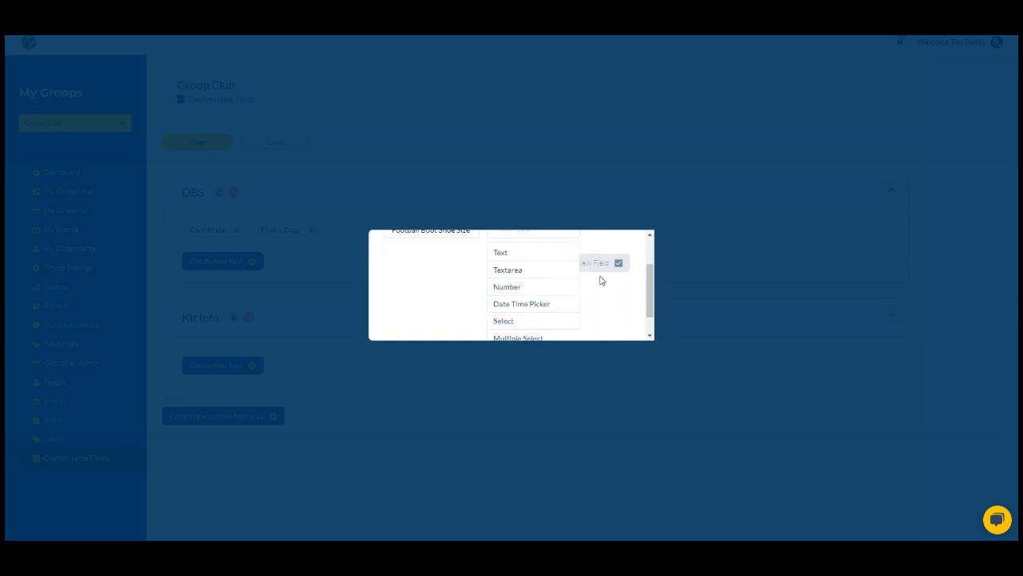
click(554, 288)
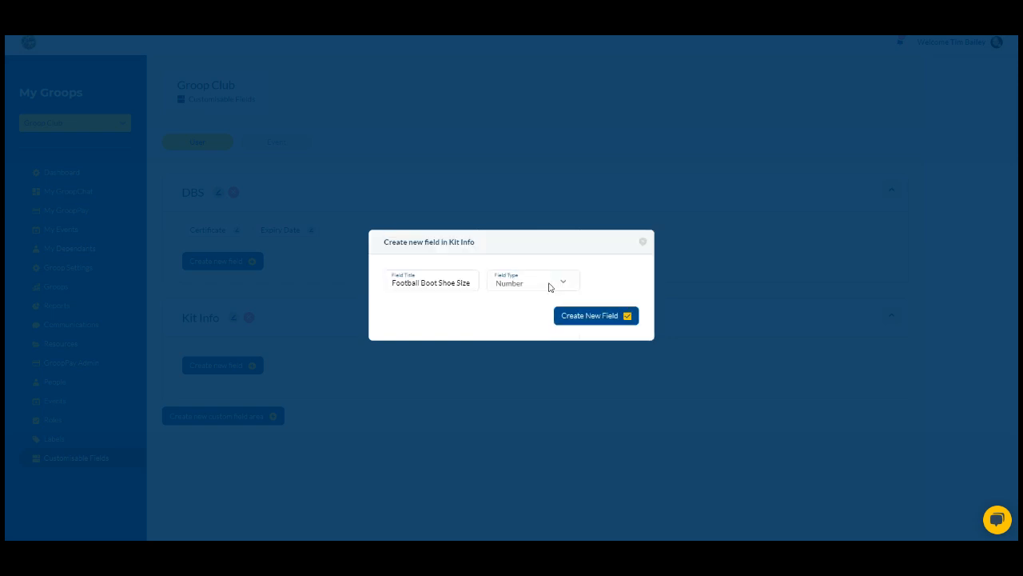
click(594, 320)
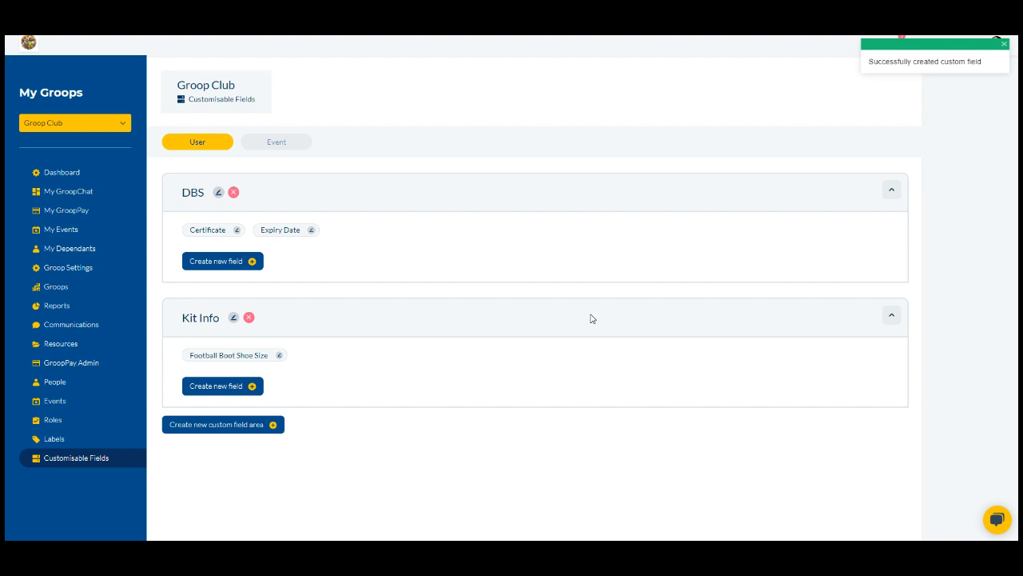
Start a new field in the Kit Info area, titled Kit Size, with the field type Select
click(253, 388)
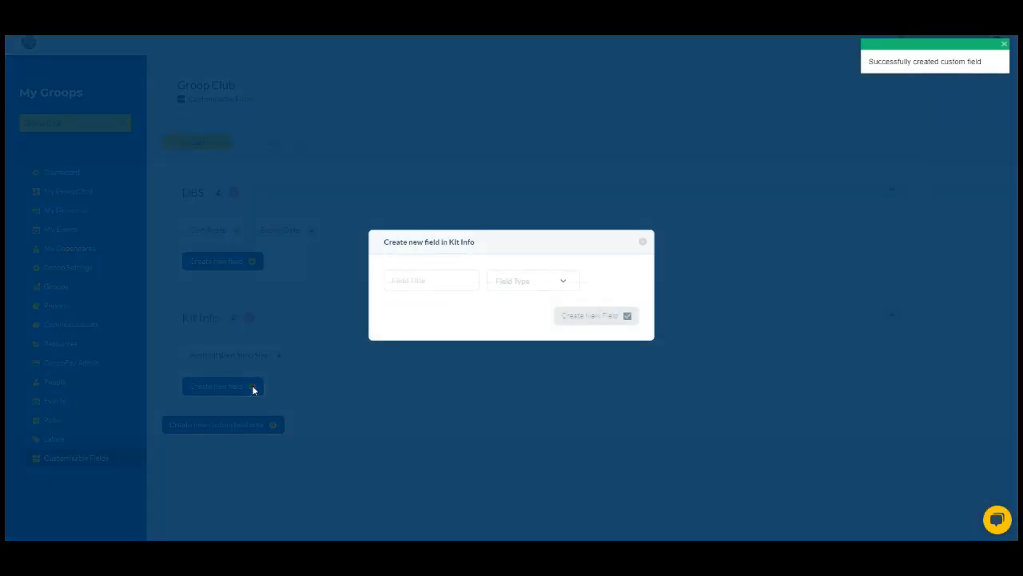
click(439, 278)
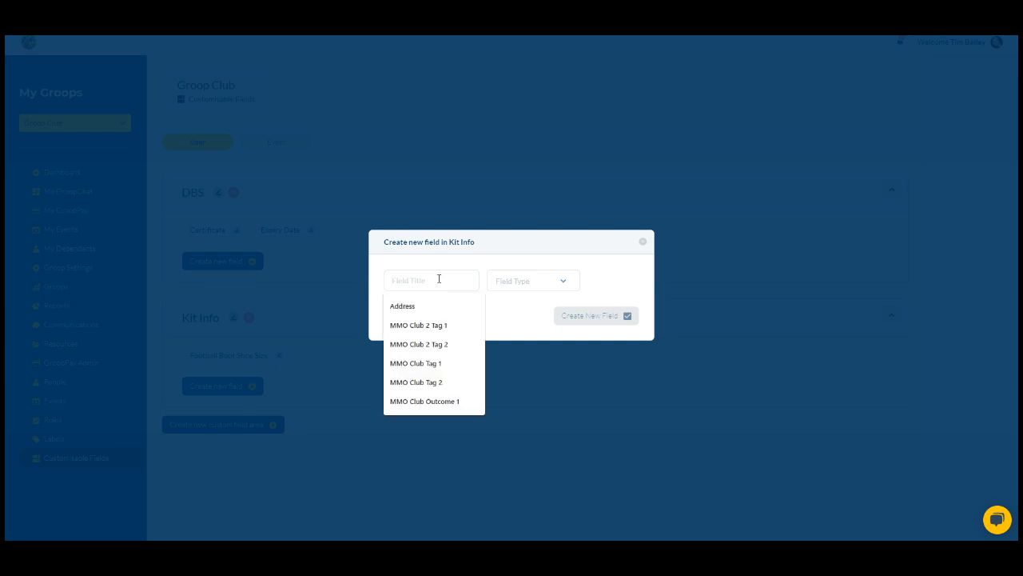
text(Kit )
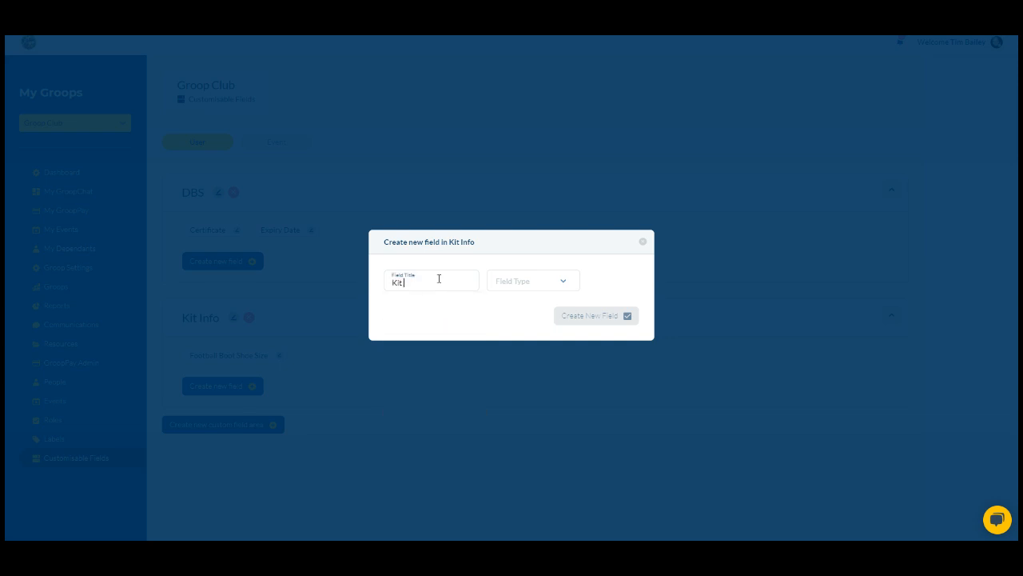
text(Sizes)
click(551, 288)
scroll(602, 277, down, 1)
scroll(601, 277, down, 2)
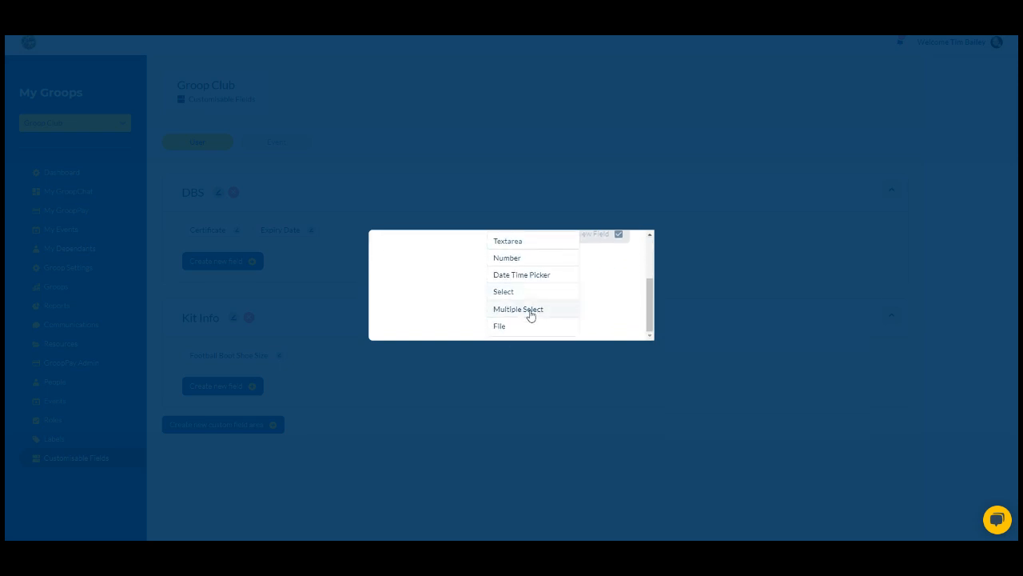
click(528, 292)
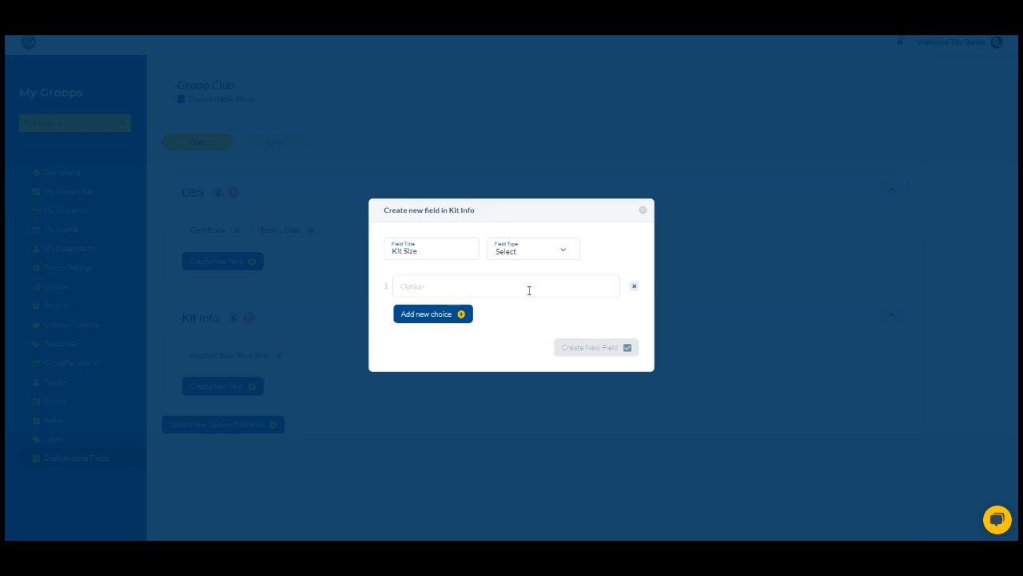
Give the Kit Size field the choices Small, Medium and Large, and create the field
text(Small)
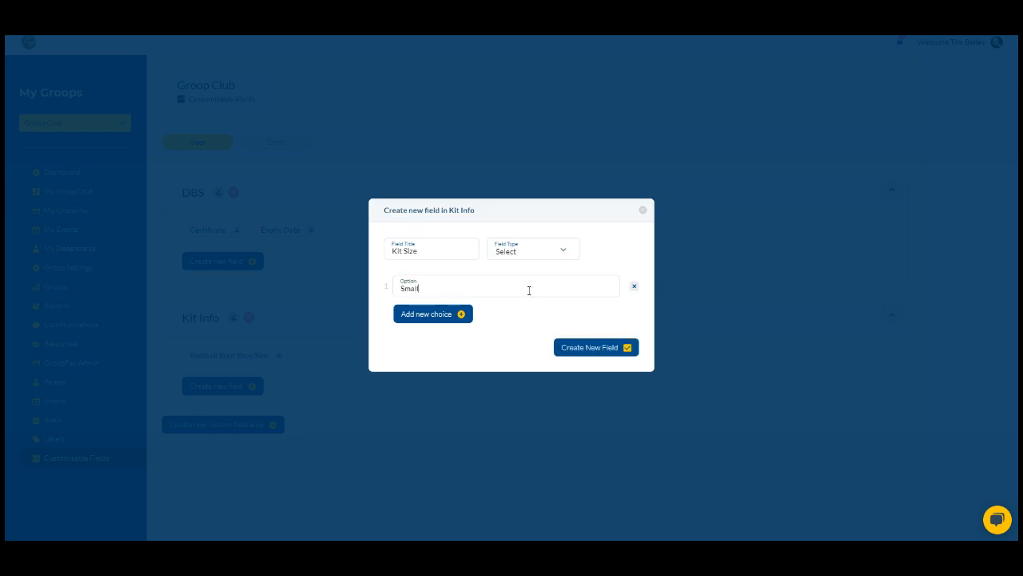
click(459, 318)
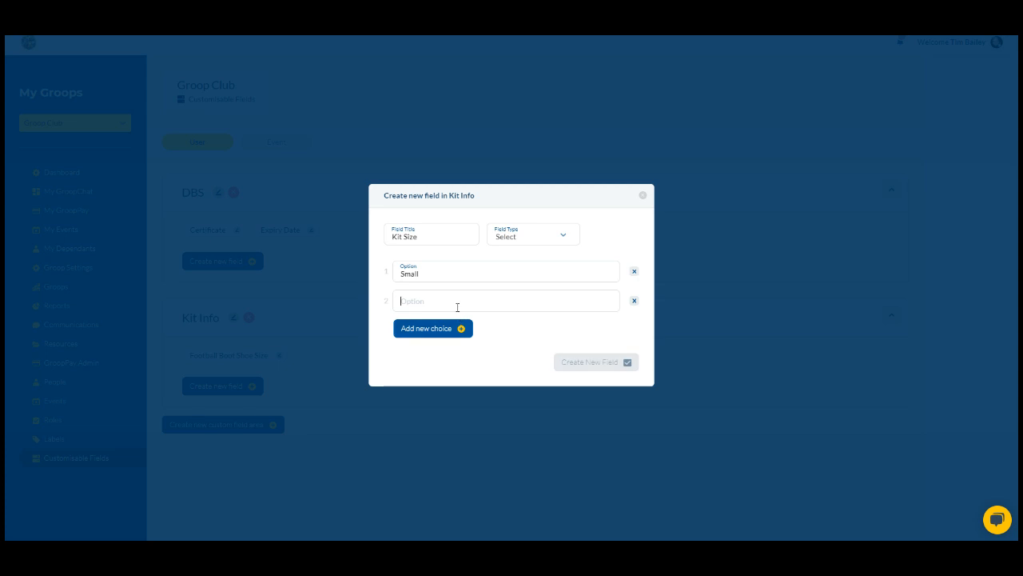
text(Mid)
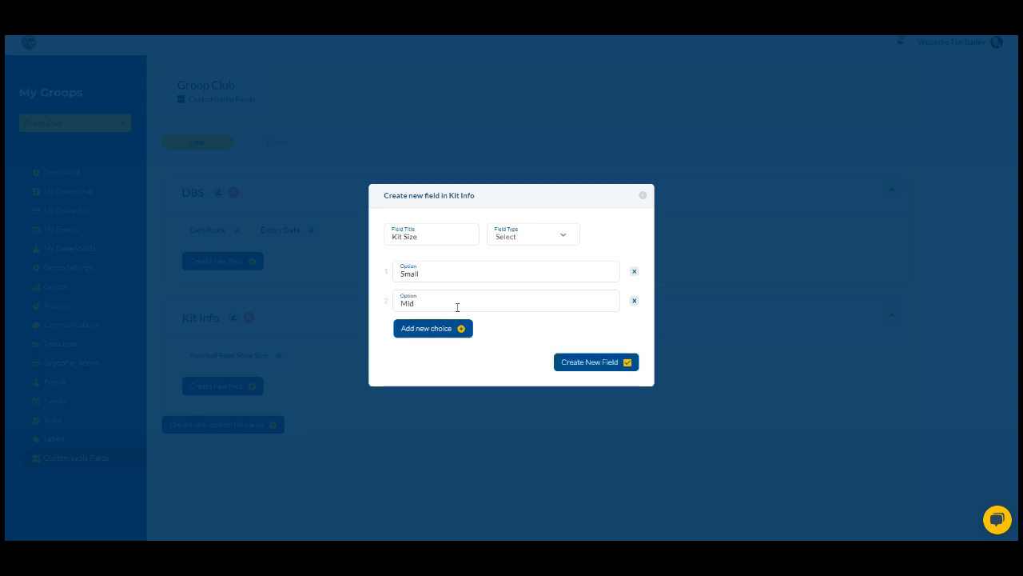
text(ium)
click(457, 328)
click(426, 314)
text(Large)
right_click(424, 289)
click(445, 299)
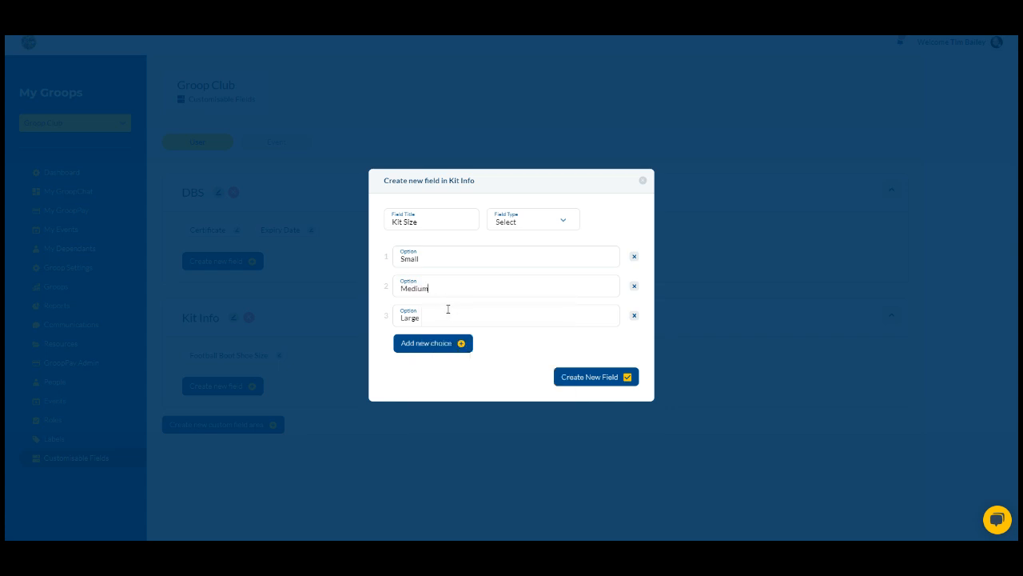
click(563, 377)
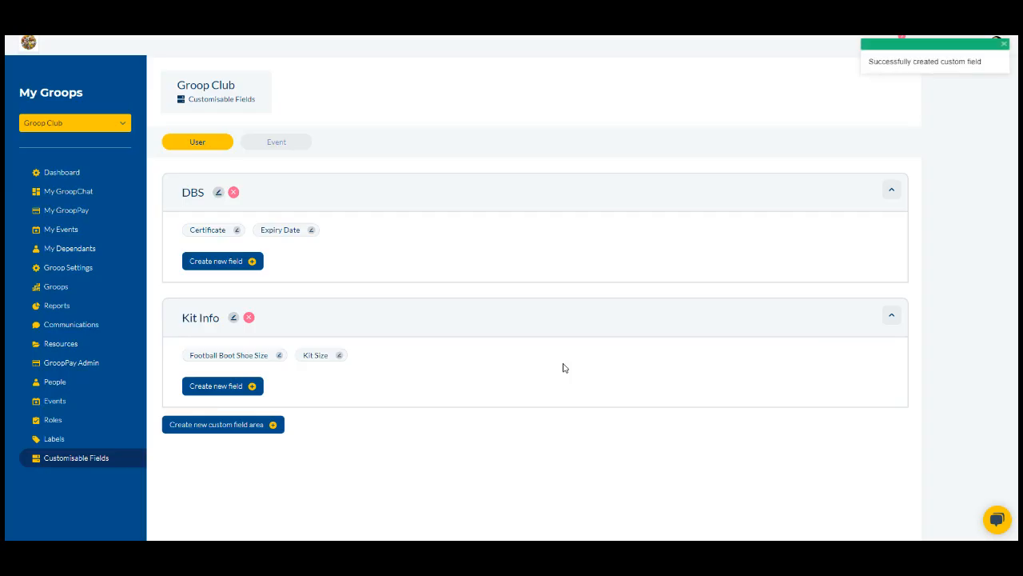
Create a third custom field area for users and name it Extra Info
click(245, 433)
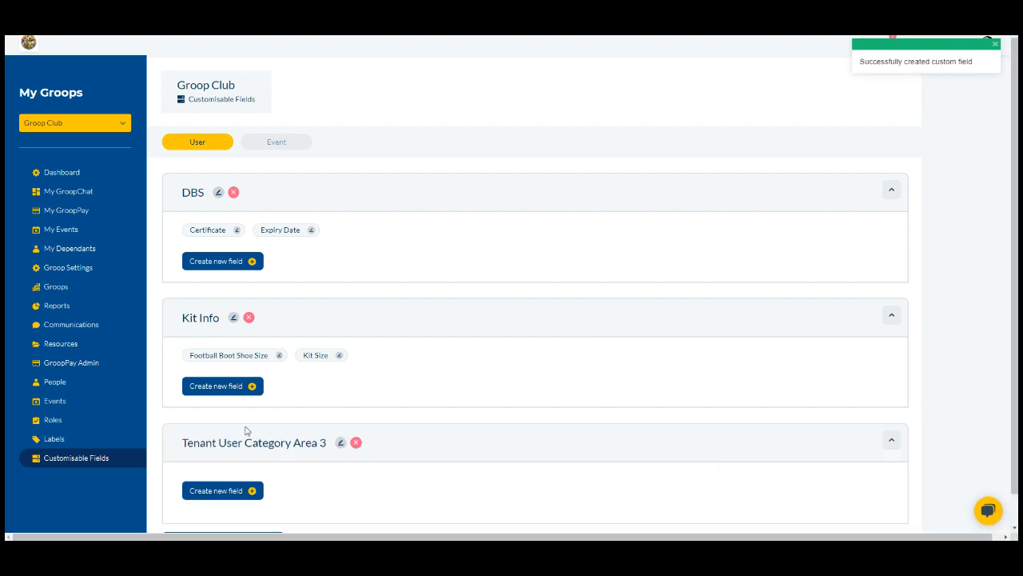
scroll(271, 427, down, 1)
click(341, 411)
drag(327, 410, 178, 404)
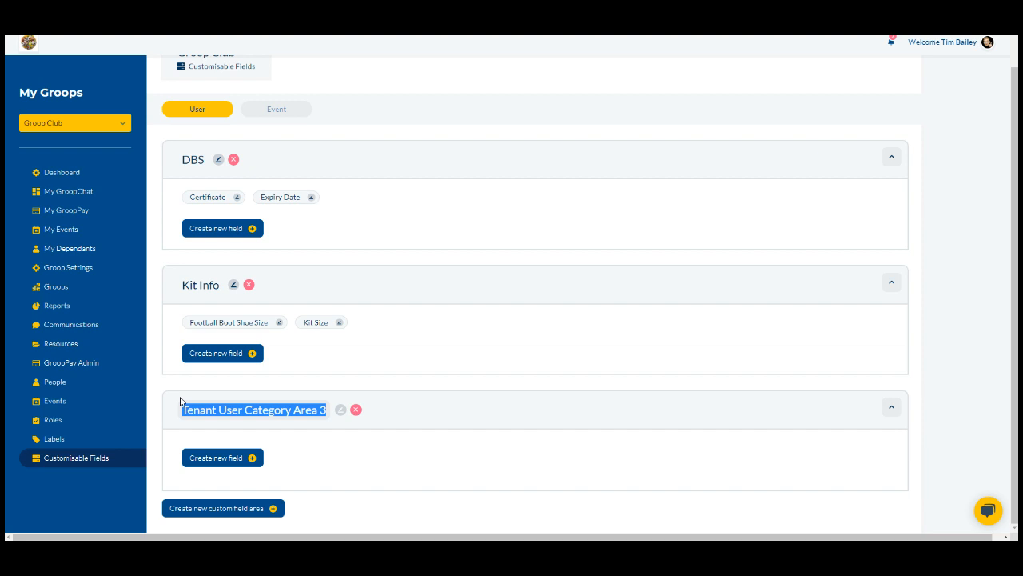
key(BackSpace)
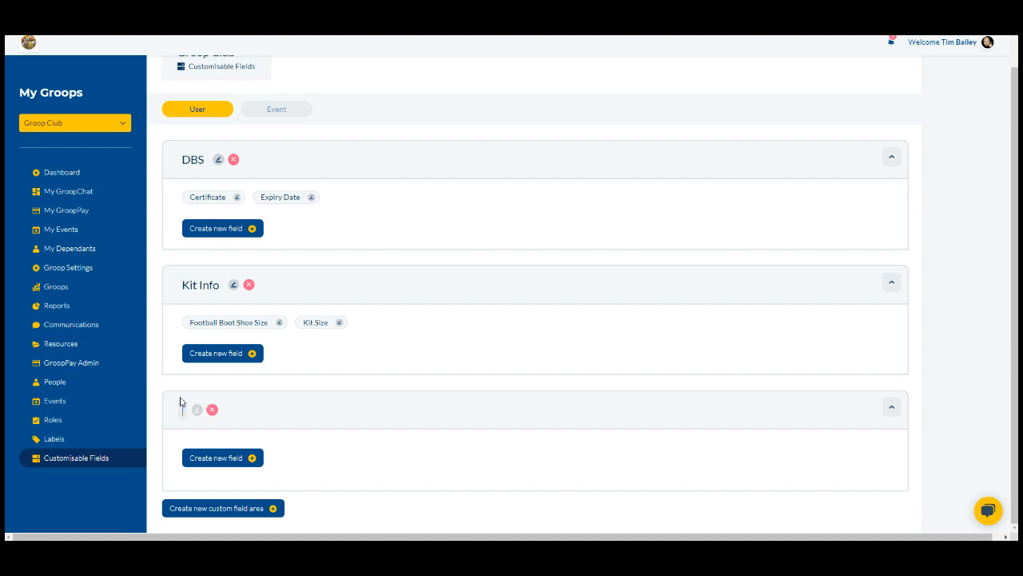
text(Extra Info)
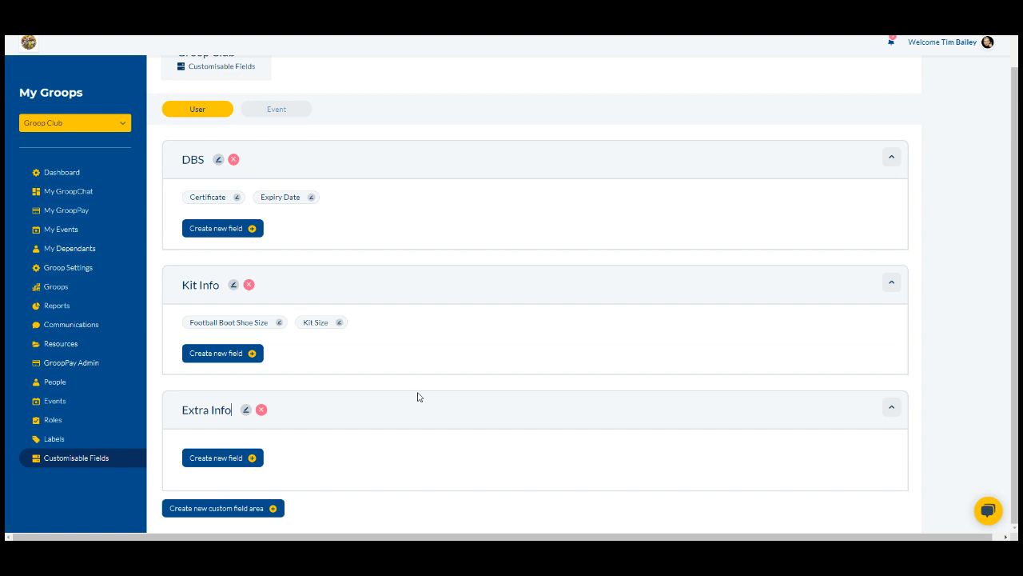
Start a new field in the Extra Info area, titled Days Available, with the field type Multiple Select
click(249, 462)
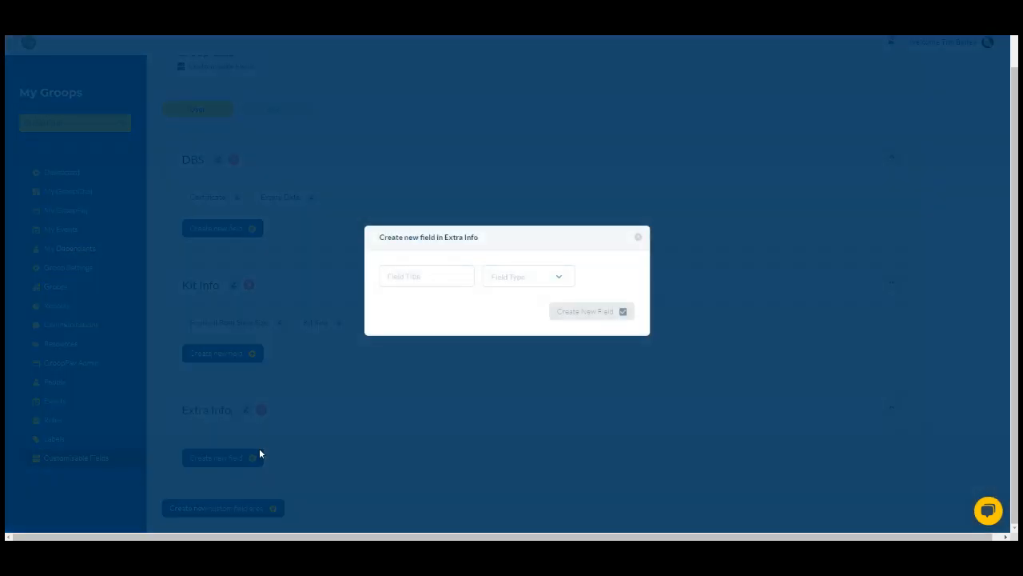
click(432, 278)
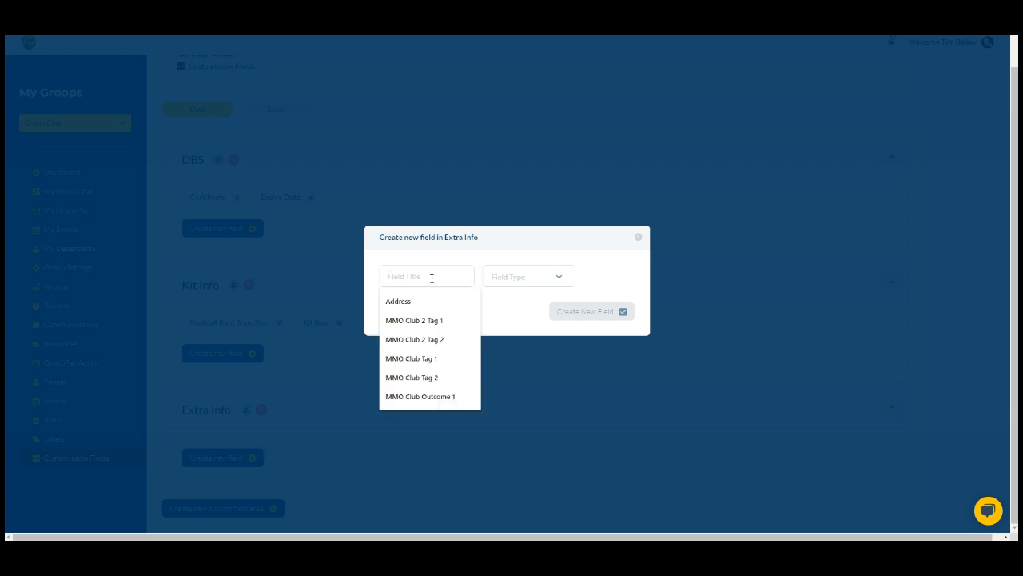
text(Days)
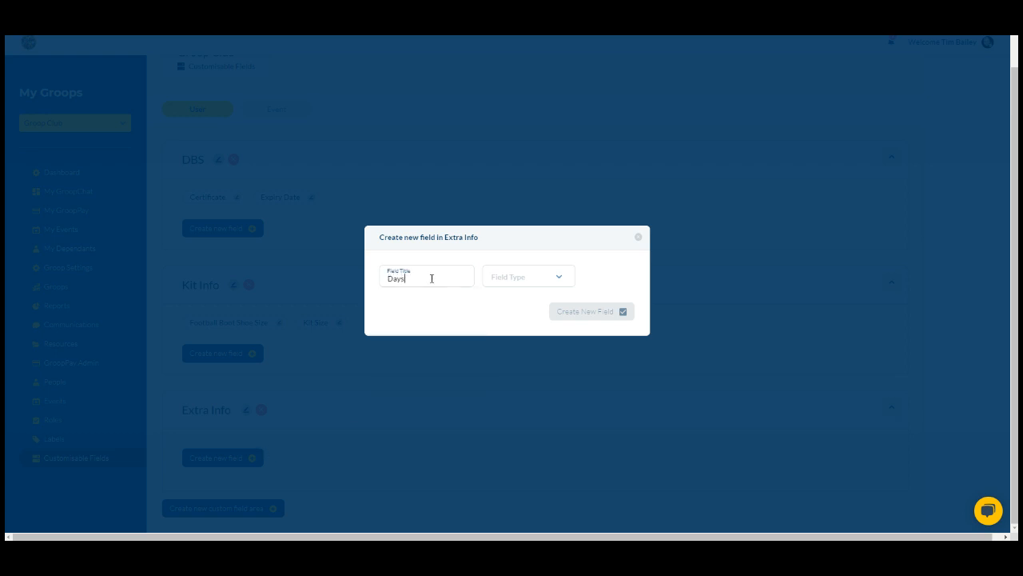
text( Avalible)
right_click(424, 279)
click(448, 285)
click(525, 279)
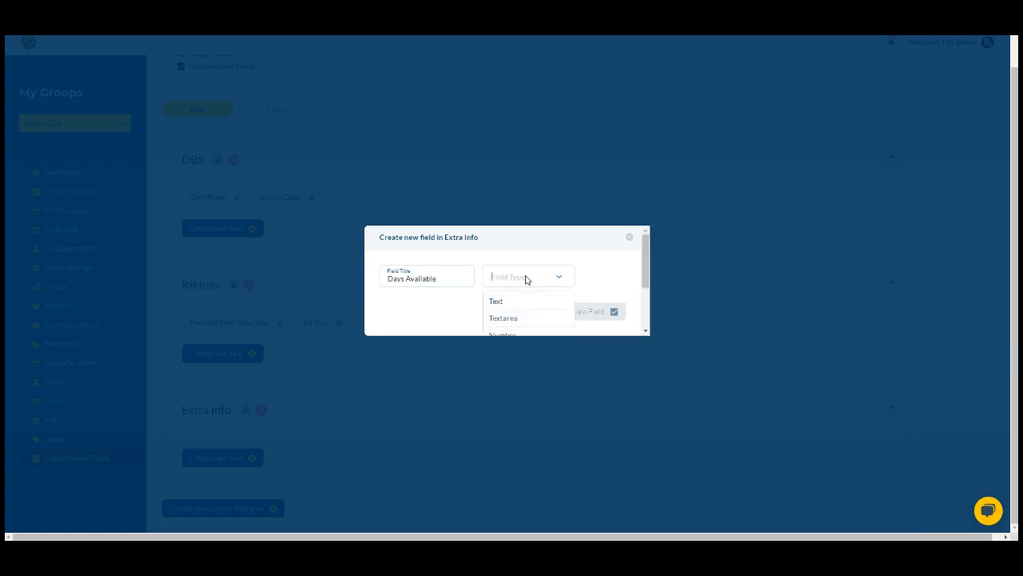
scroll(598, 268, down, 3)
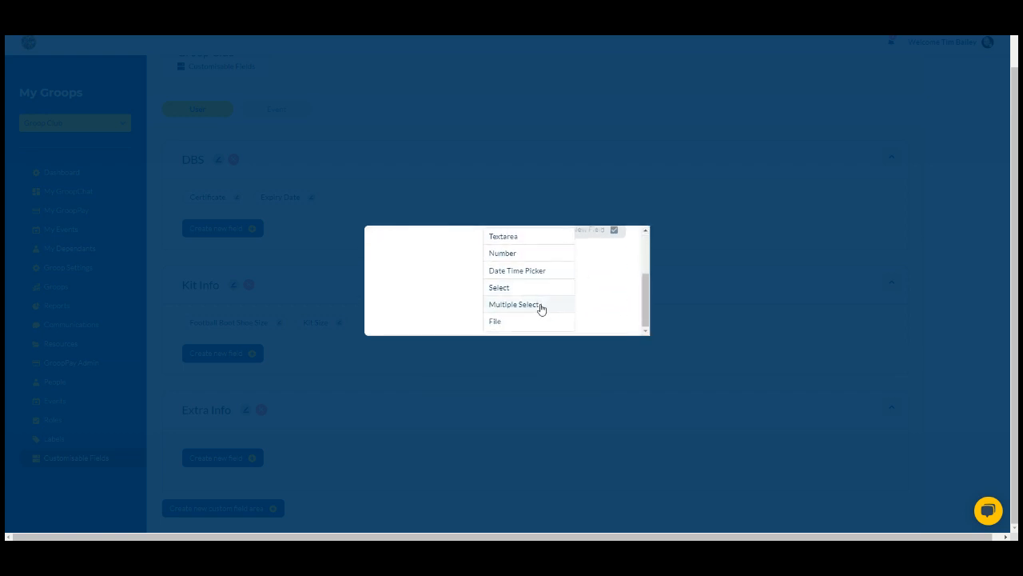
click(541, 308)
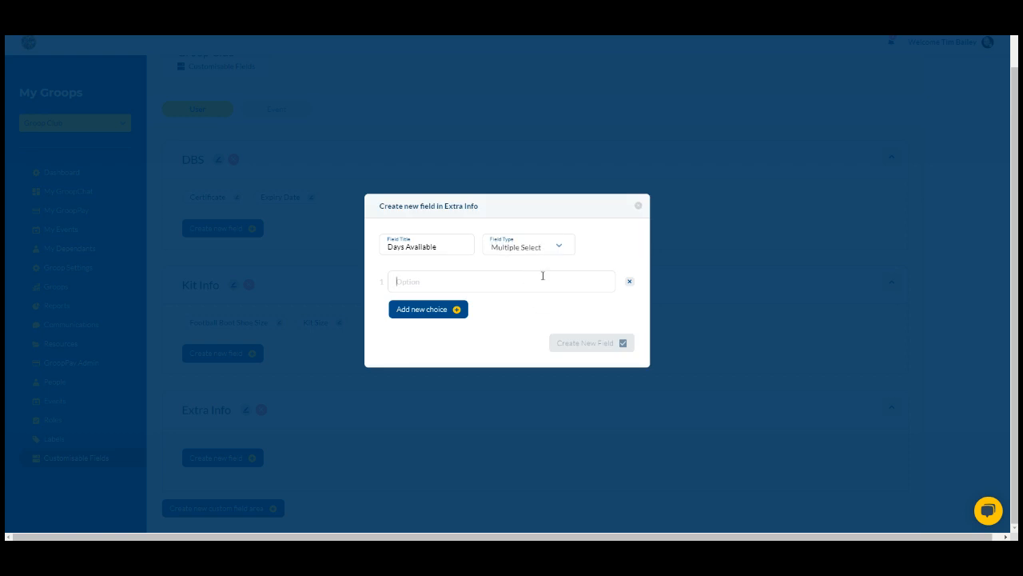
Enter Monday, Tuesday and Wednesday as the first three choices of the Days Available field
text(Monday)
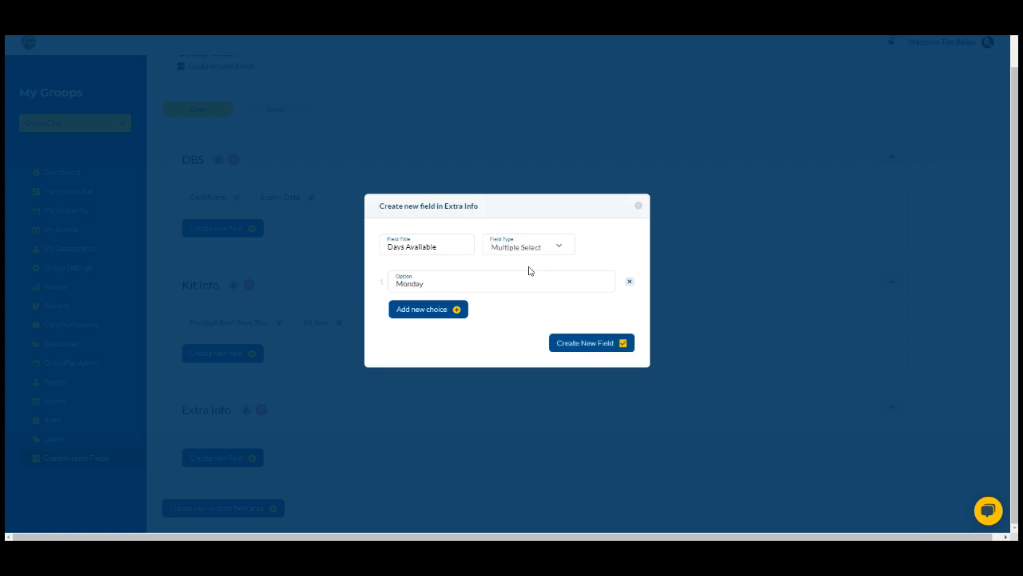
click(438, 312)
text(Tuesday)
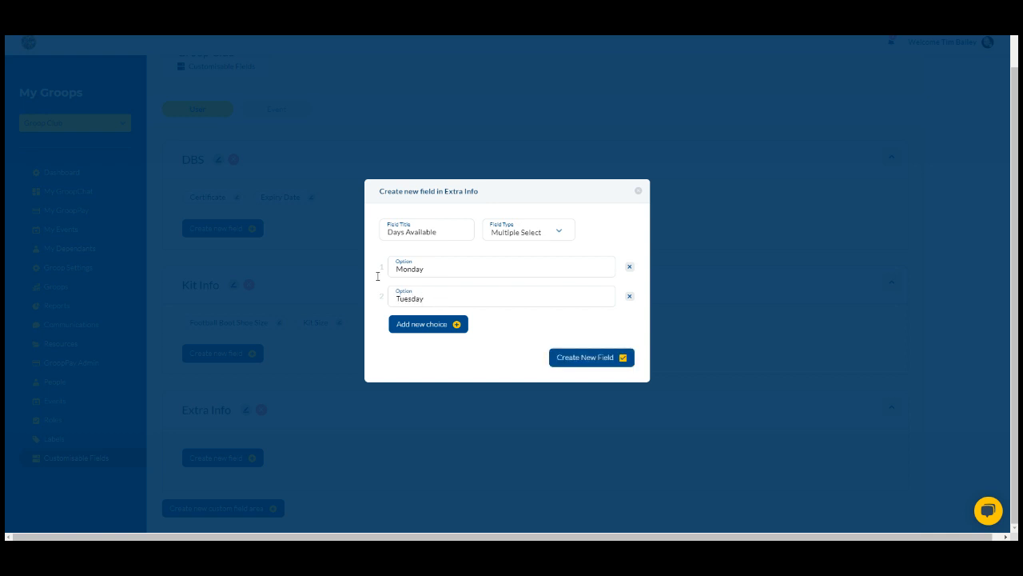
click(411, 324)
text(Wednesday)
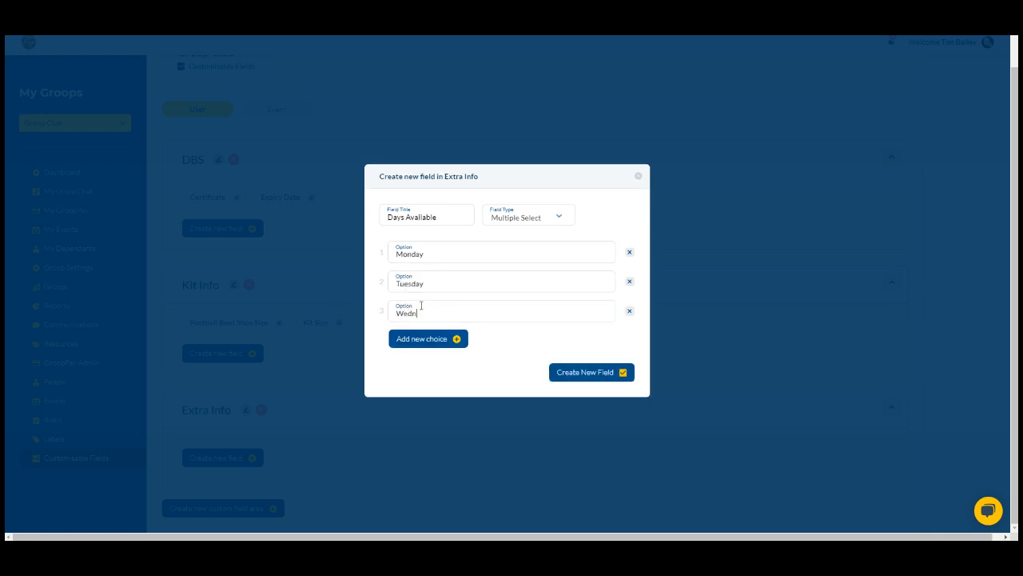
click(417, 313)
text(esday)
Add the choices Thursday, Friday, Saturday and Sunday to the Days Available field and create the field
click(455, 336)
click(454, 324)
text(Turs)
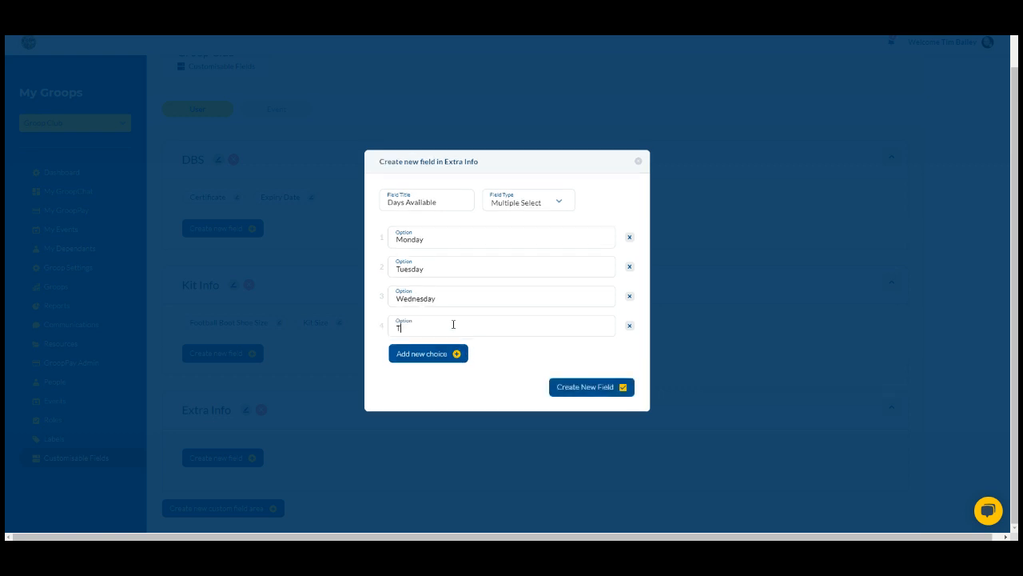
key(BackSpace)
text(hursday)
click(431, 353)
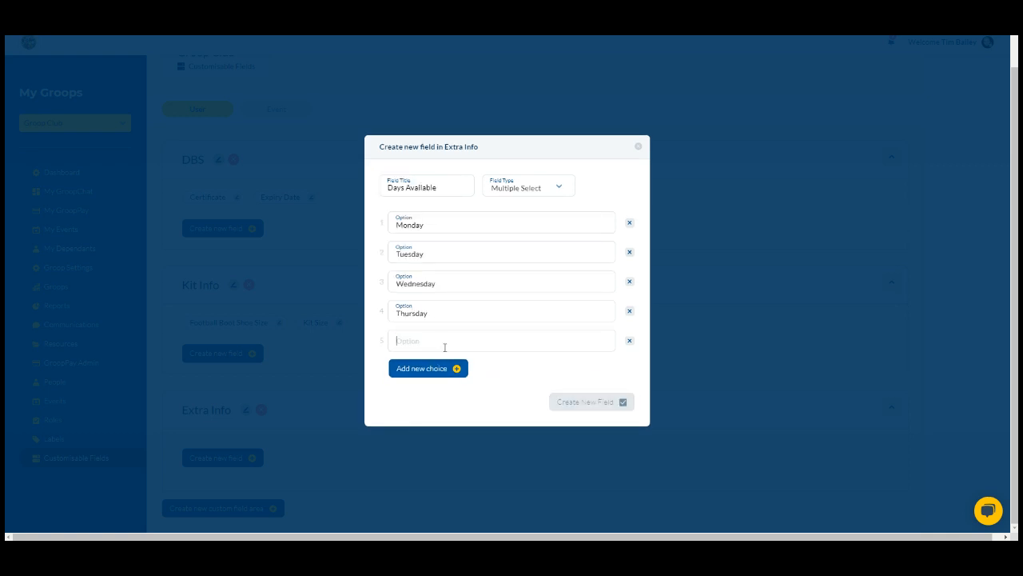
text(Friday)
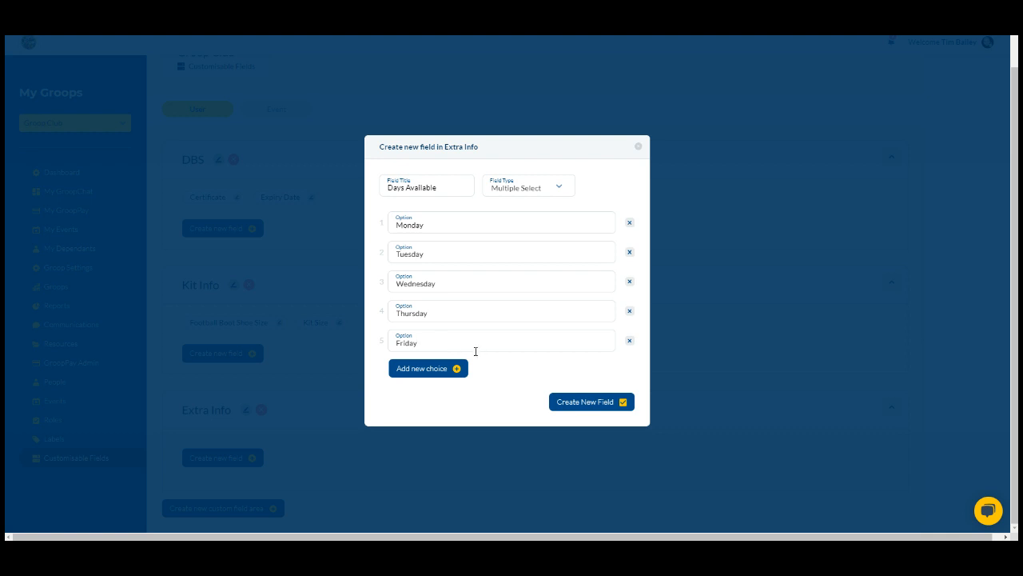
click(428, 370)
text(Saturday)
click(409, 384)
text(Sunday)
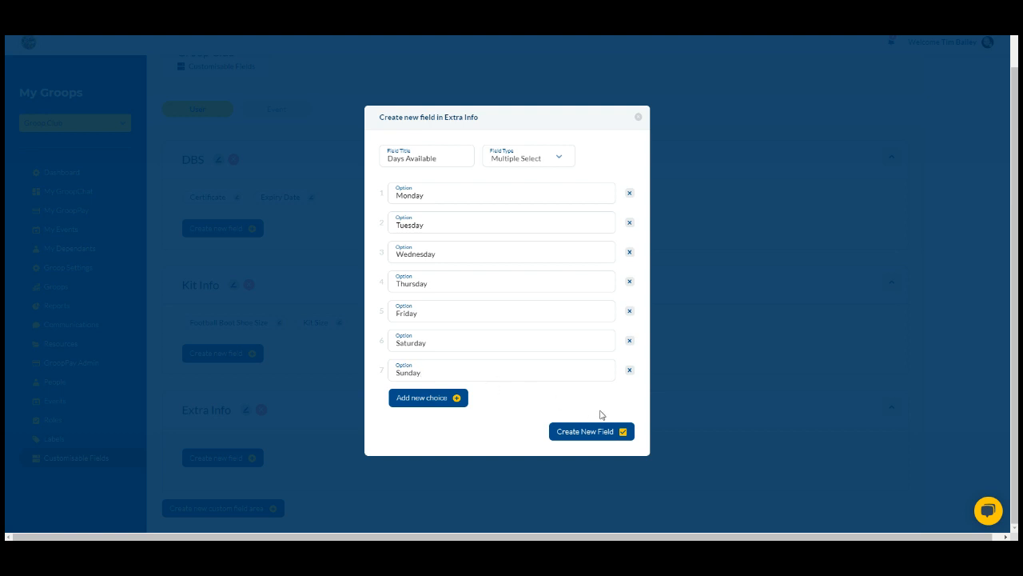
click(581, 432)
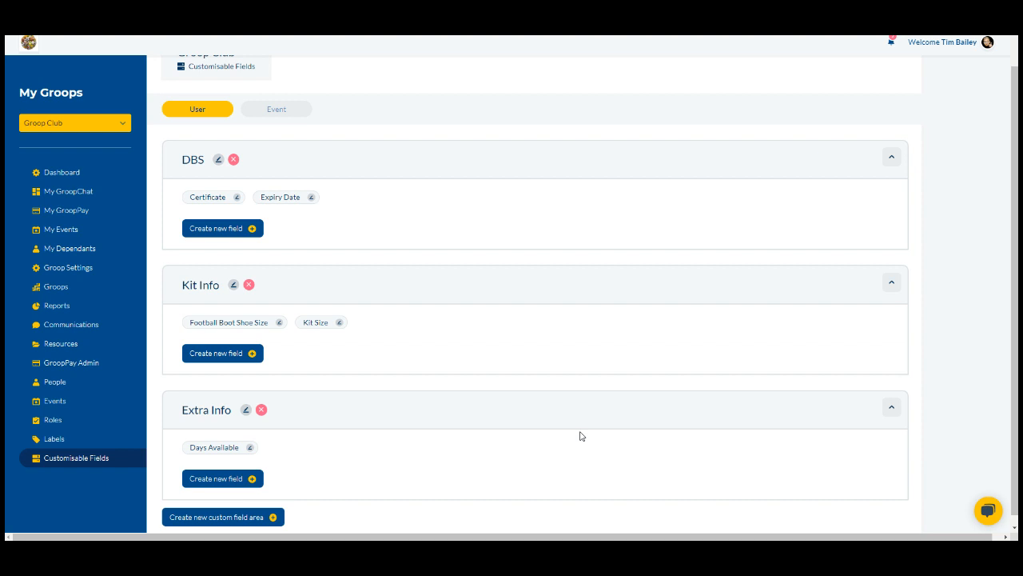
Create a field titled Membership ID with the field type Text in the Extra Info area
click(257, 479)
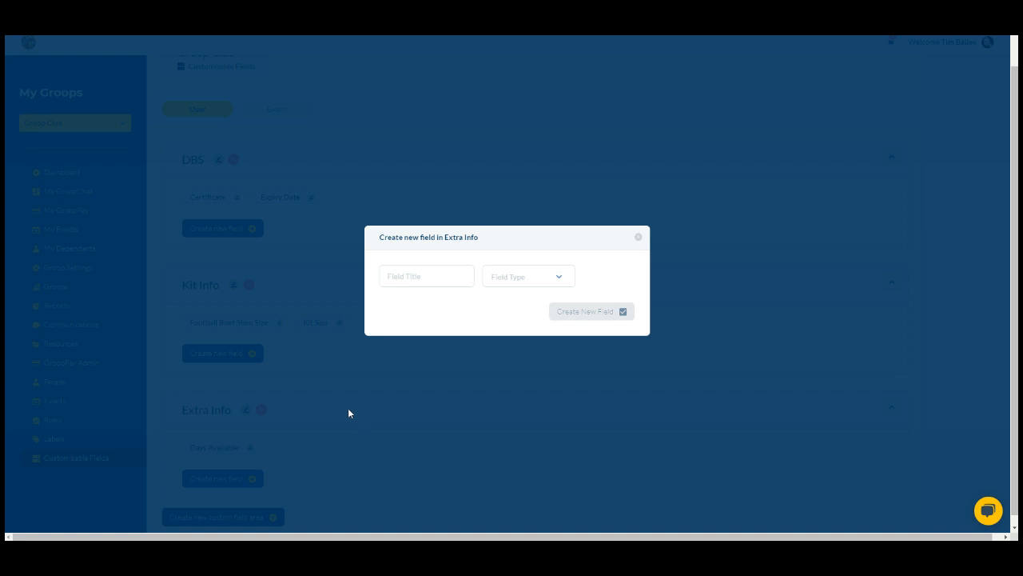
click(409, 281)
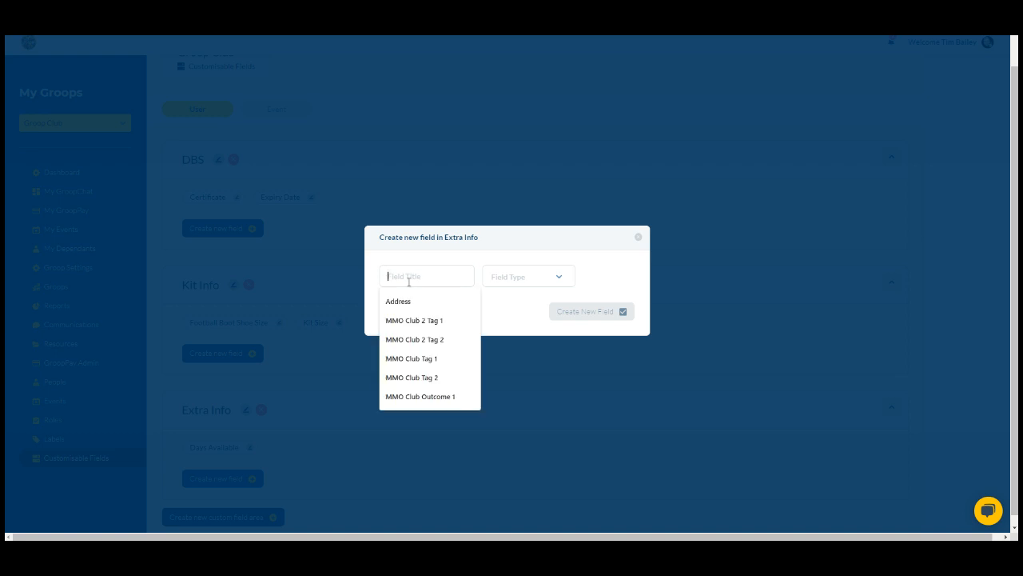
text(Membership Id)
key(BackSpace)
text(D)
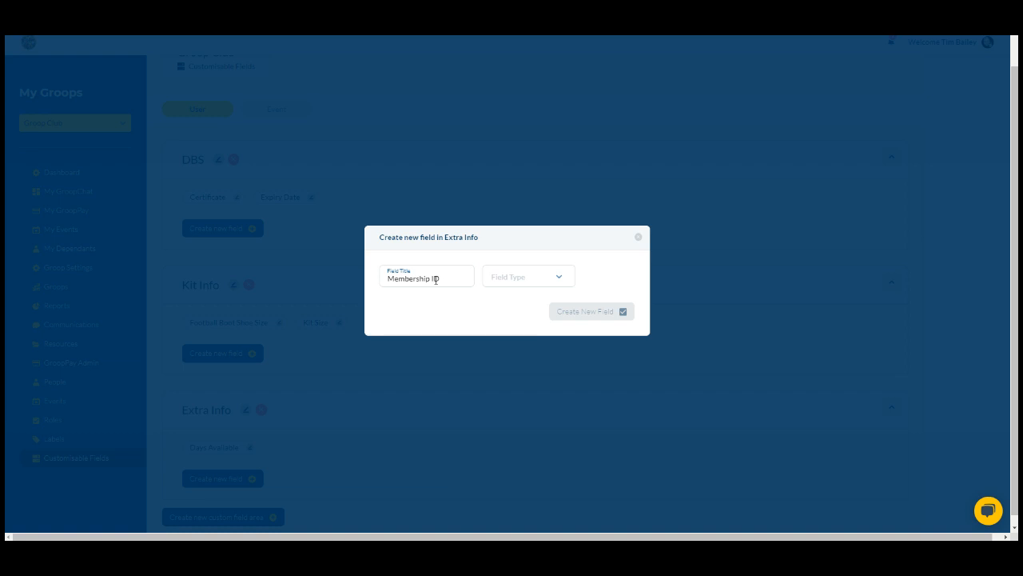
click(525, 280)
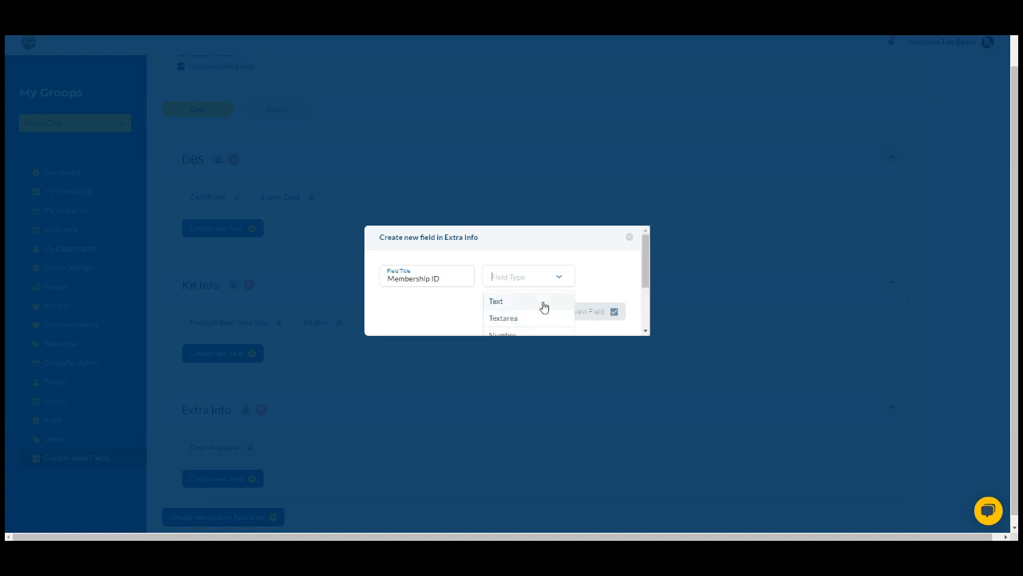
click(531, 305)
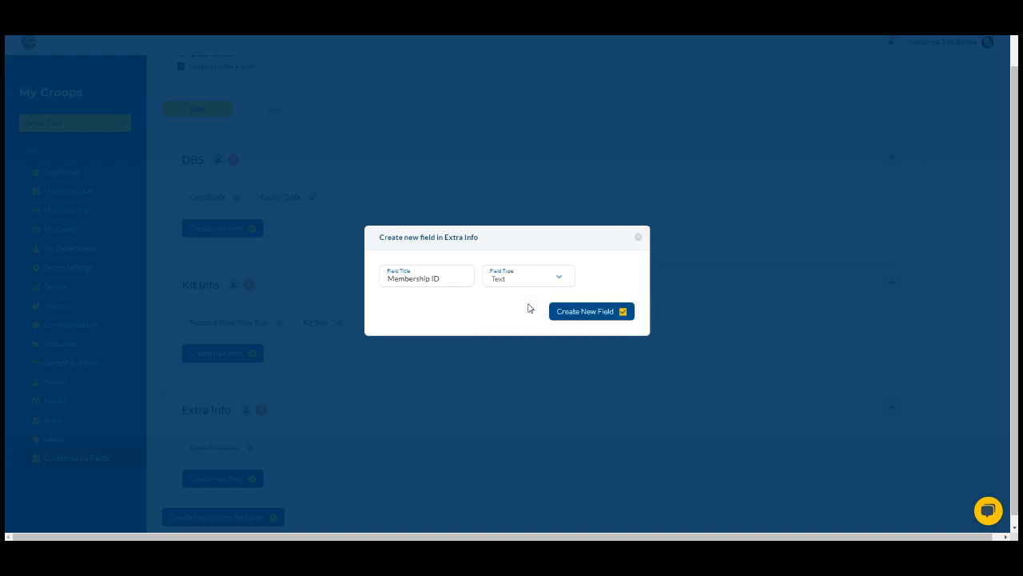
click(536, 280)
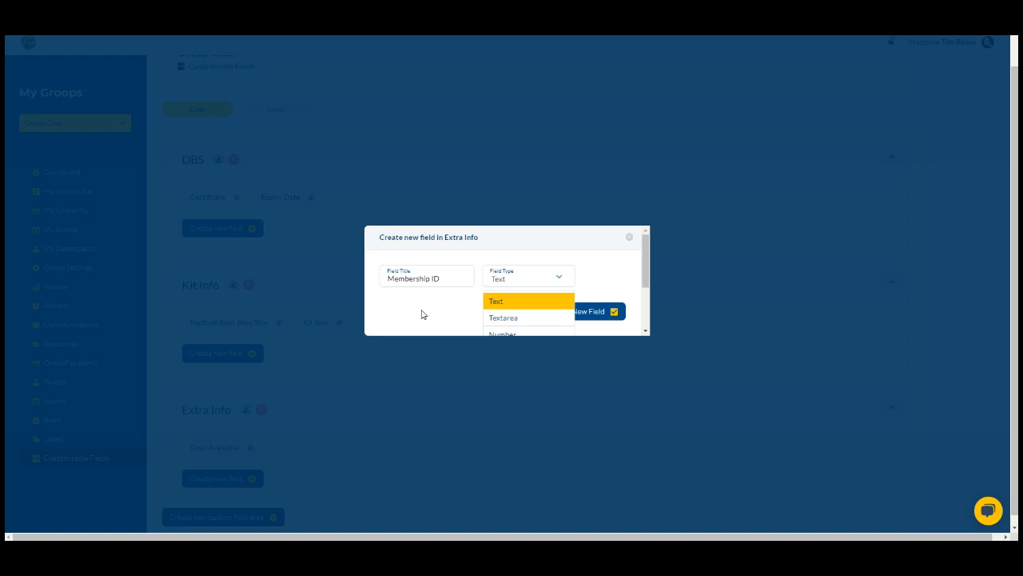
click(521, 300)
click(596, 313)
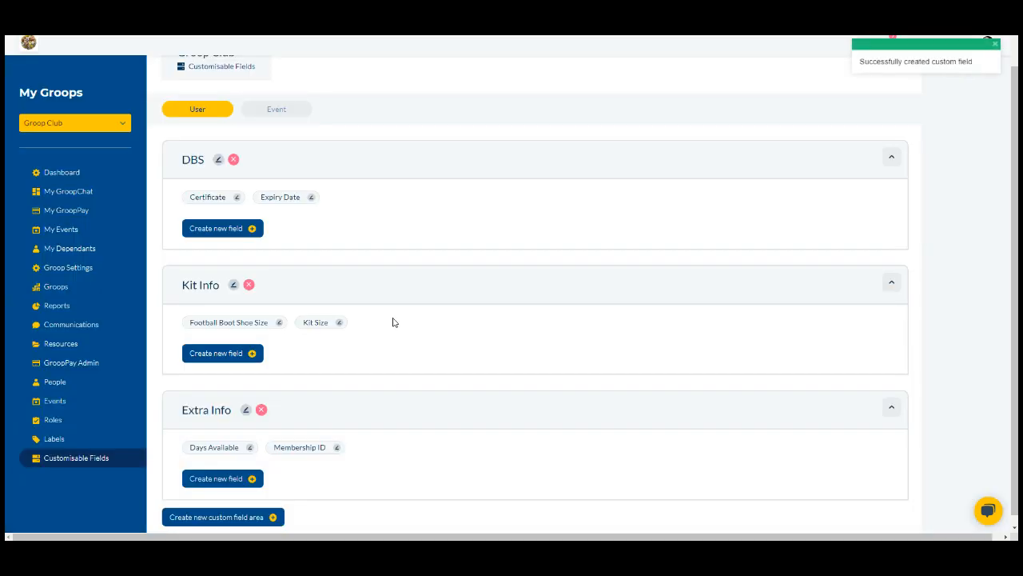
Open the form for creating a person and view its DBS, Kit Info and Extra Info sections
scroll(523, 224, down, 1)
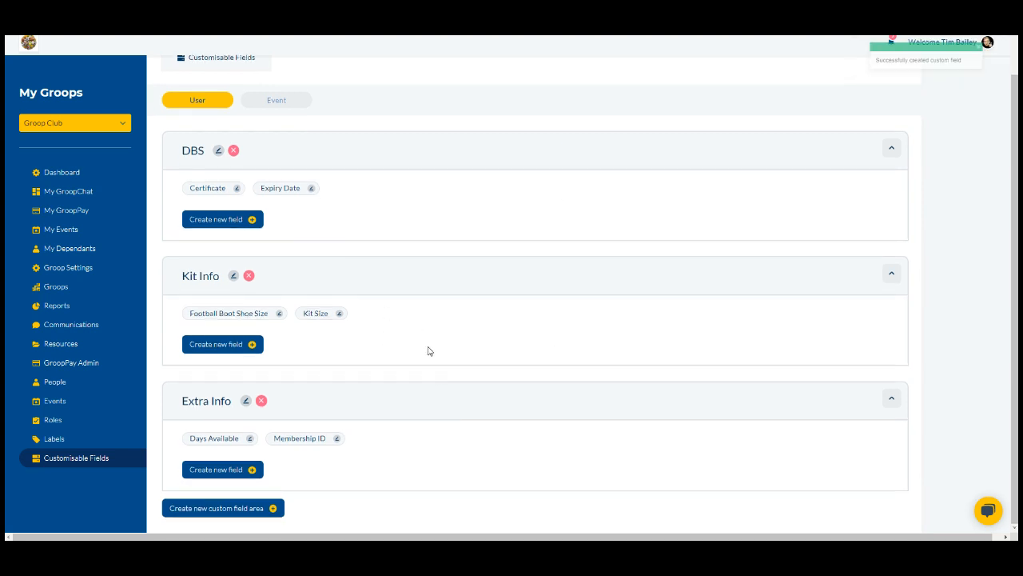
click(123, 387)
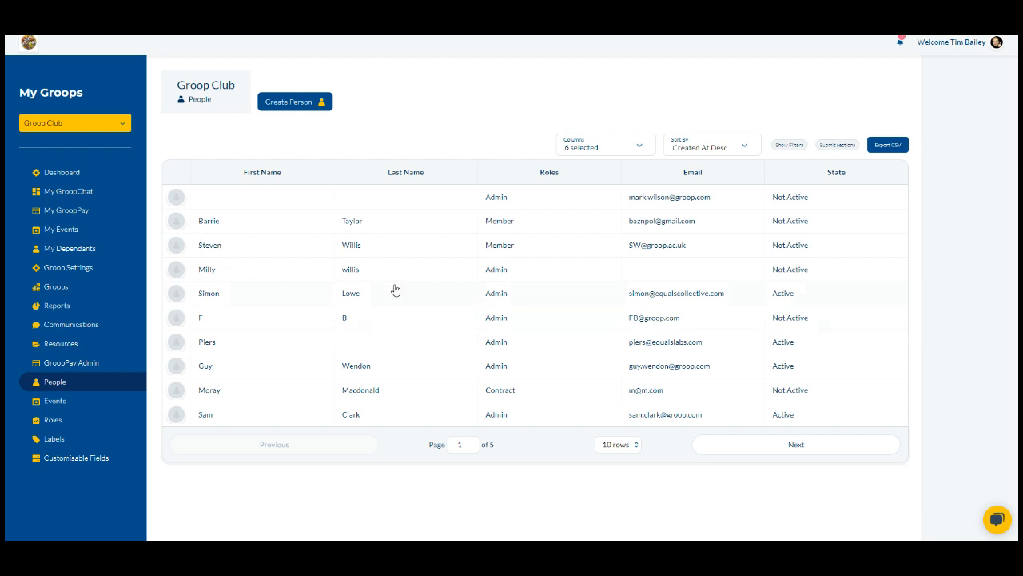
click(306, 103)
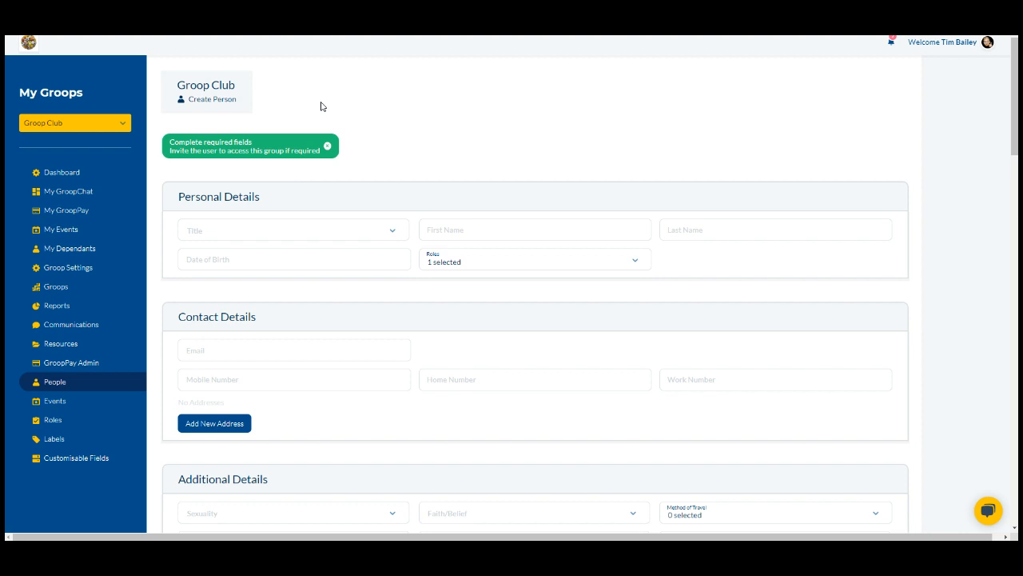
scroll(535, 276, down, 5)
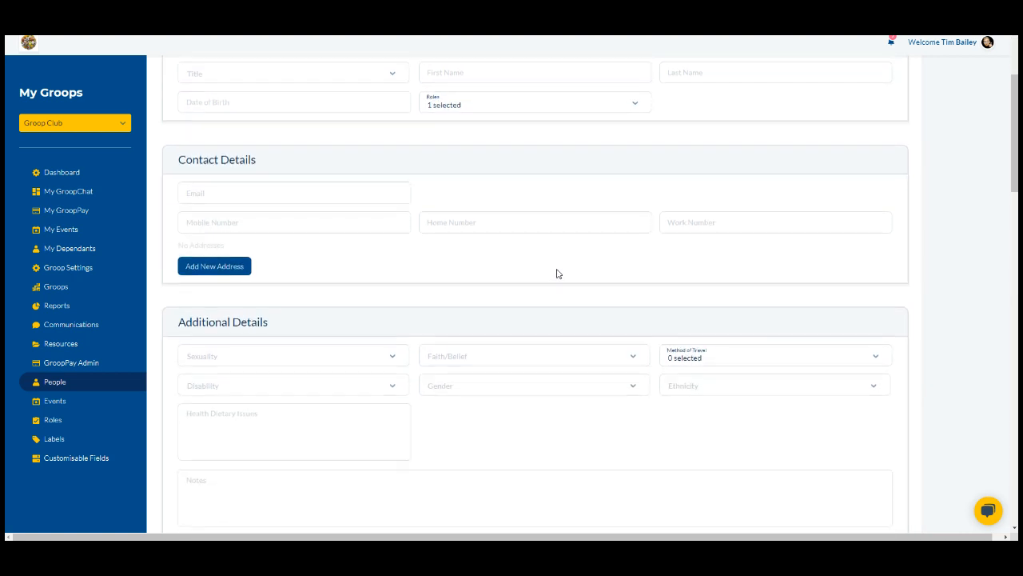
scroll(558, 276, down, 10)
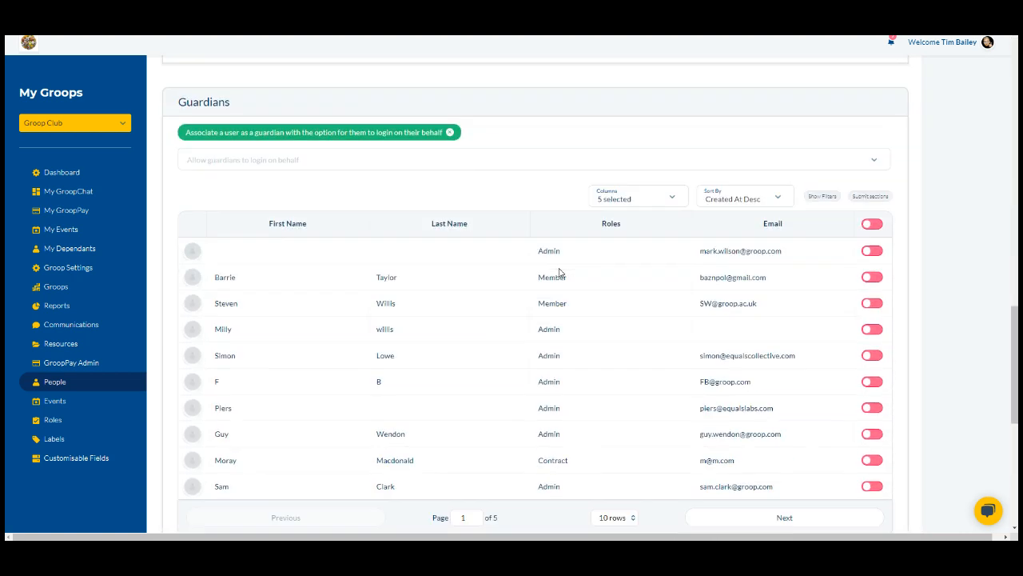
scroll(559, 272, down, 4)
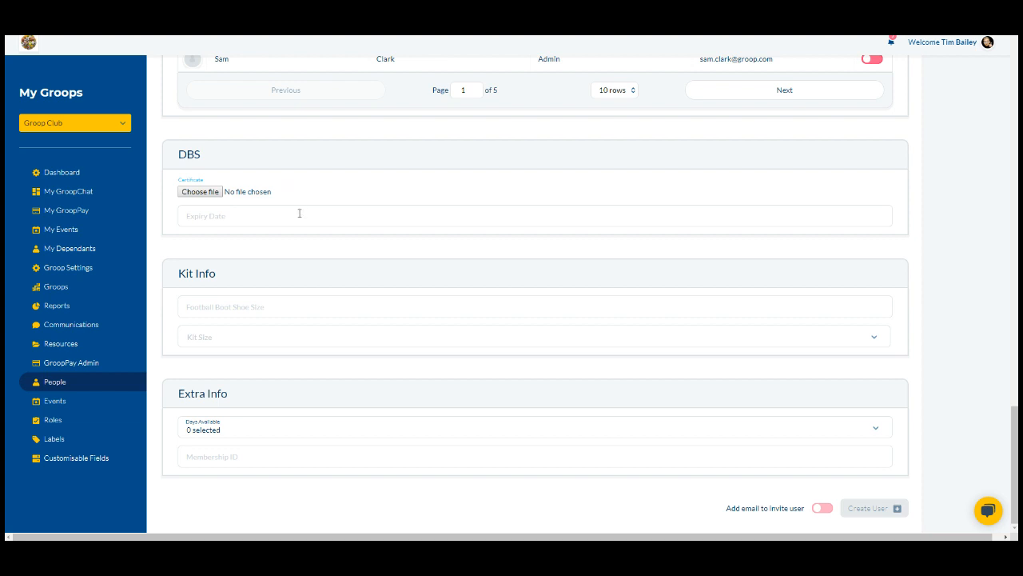
Set the DBS Expiry Date to 31/05/2020 00:00 on the new person's form
click(299, 215)
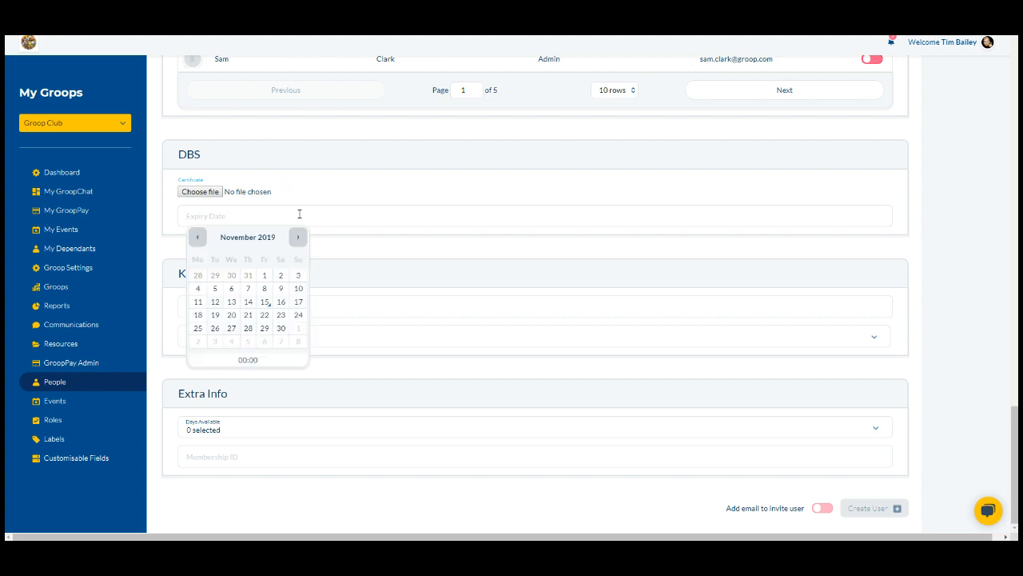
click(298, 238)
click(298, 239)
click(299, 238)
click(298, 238)
click(299, 240)
click(299, 239)
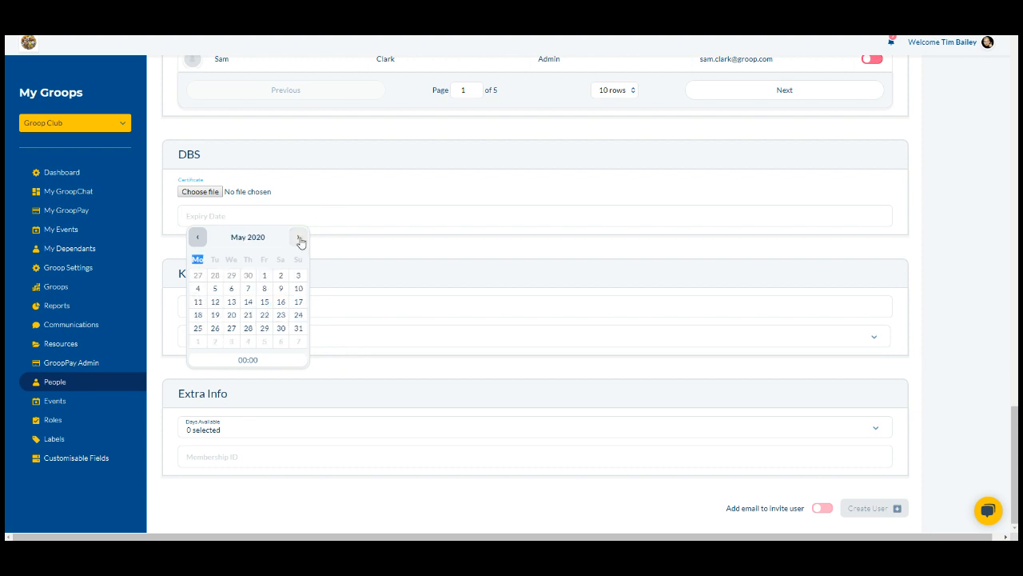
click(298, 330)
click(399, 256)
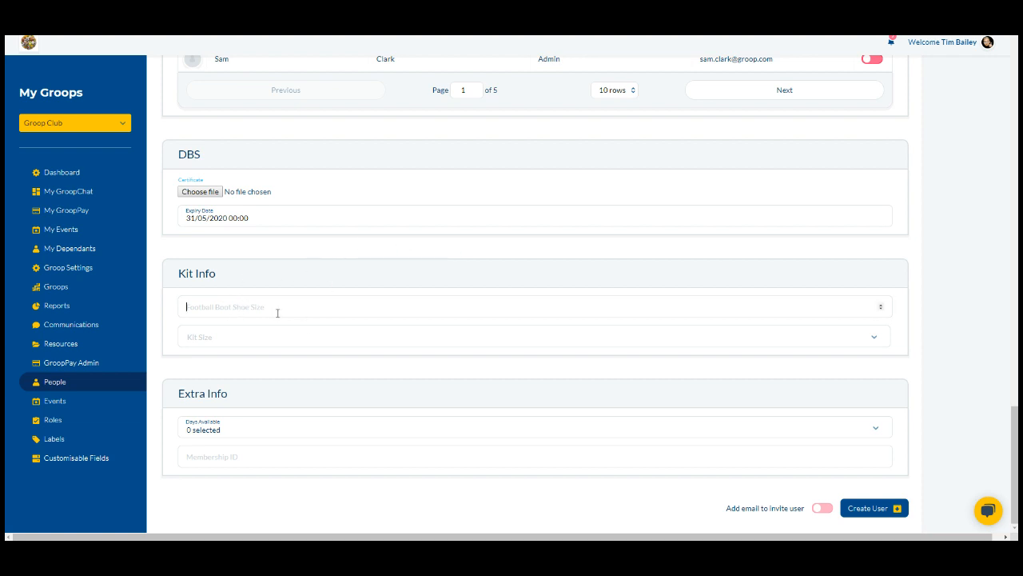
Enter 11.5 as the Football Boot Shoe Size and choose Large as the Kit Size for the new person
text(11.5)
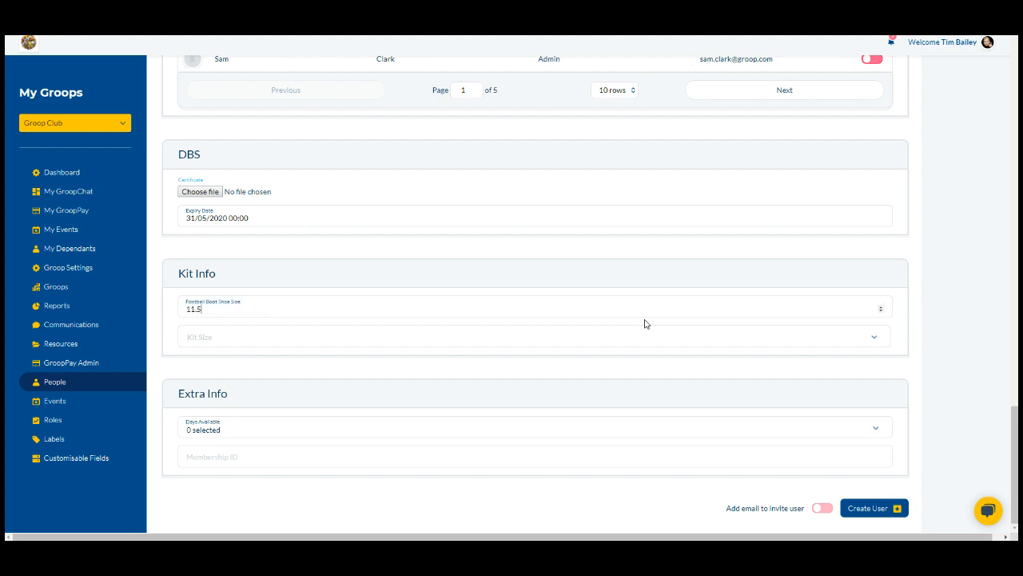
click(590, 336)
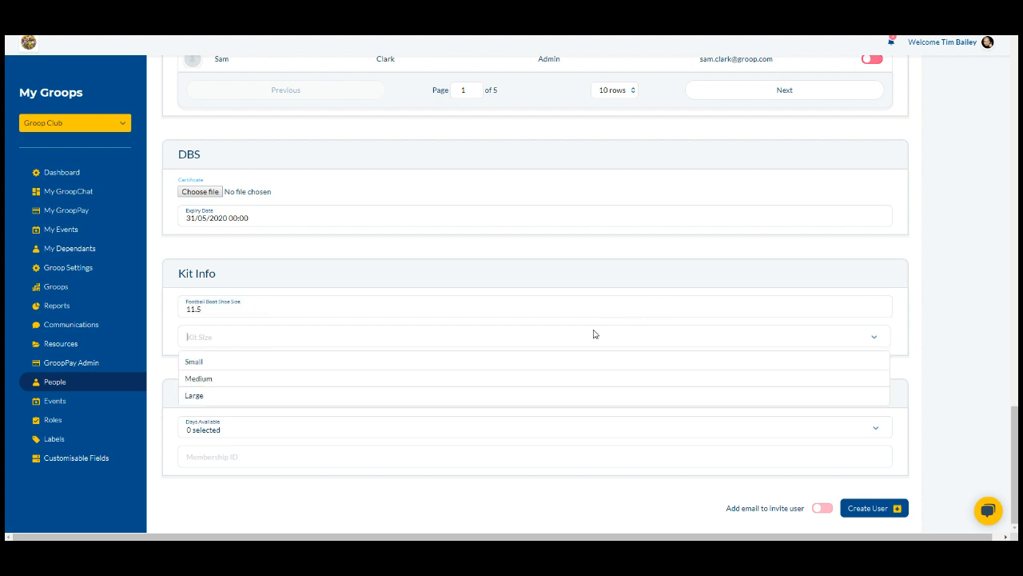
click(393, 392)
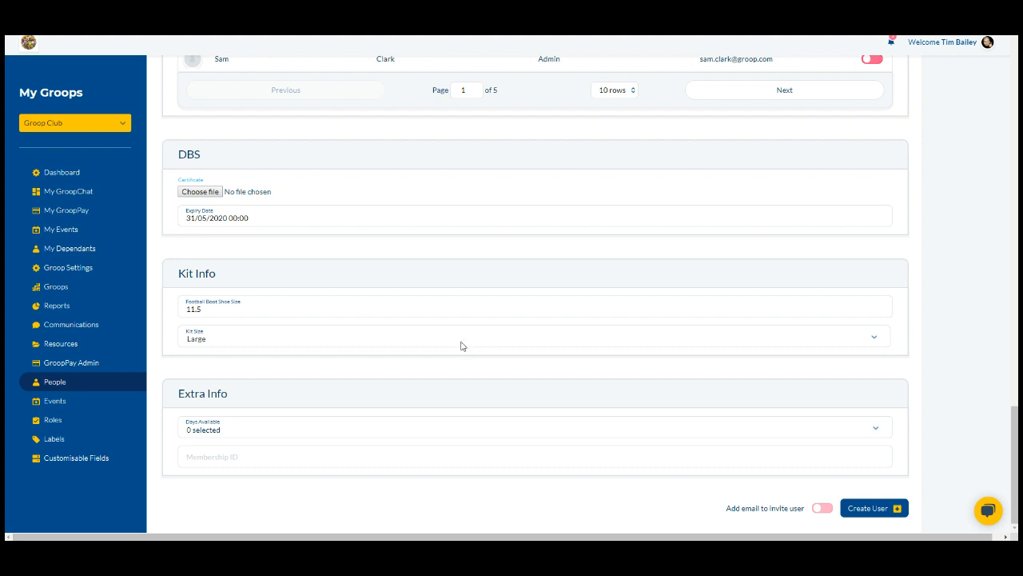
Select Wednesday, Thursday, Friday and Saturday as the new person's Days Available and fill in the Membership ID
click(411, 428)
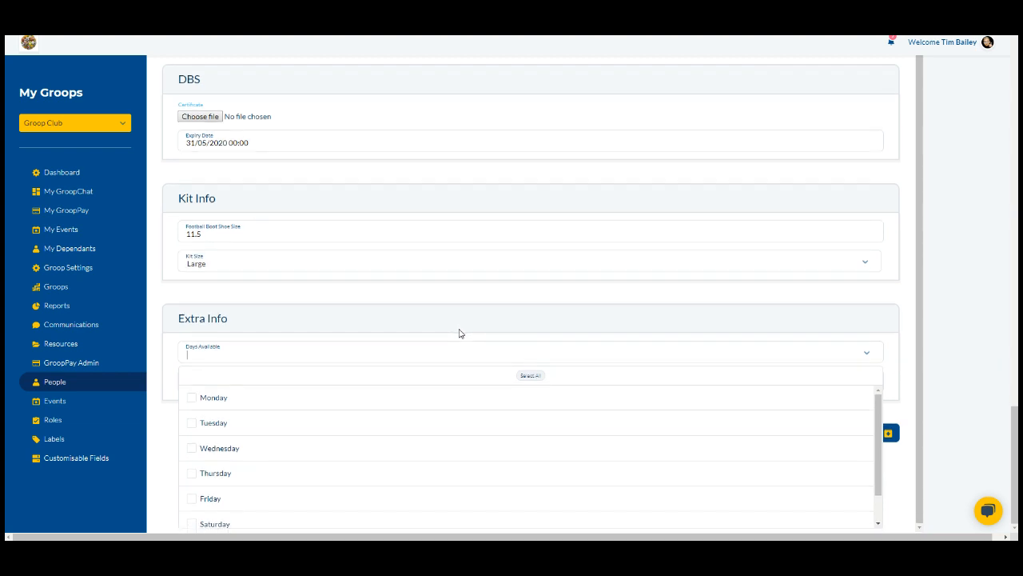
click(214, 523)
click(218, 498)
click(228, 473)
click(335, 445)
click(613, 325)
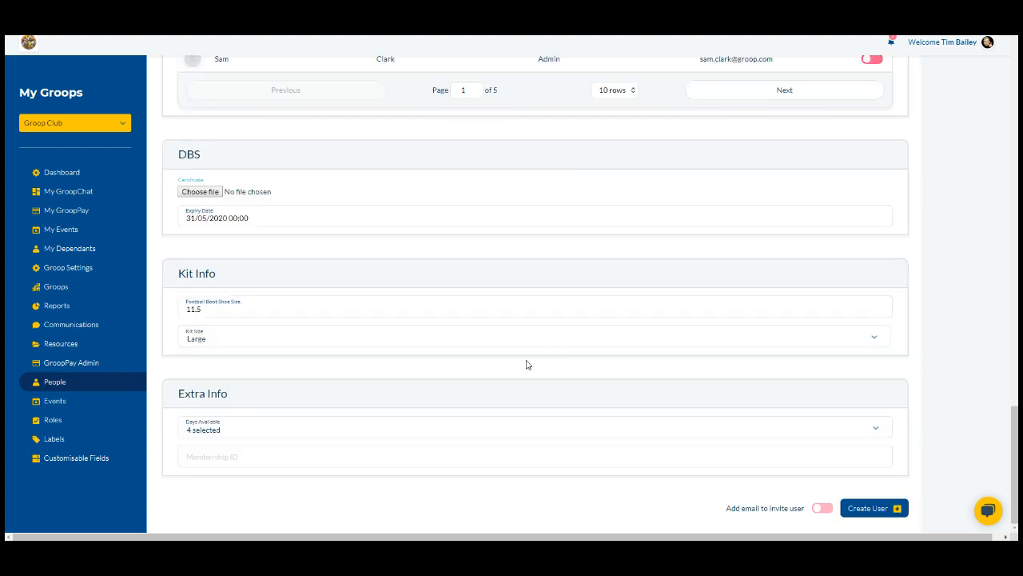
click(462, 448)
text(ID1093452)
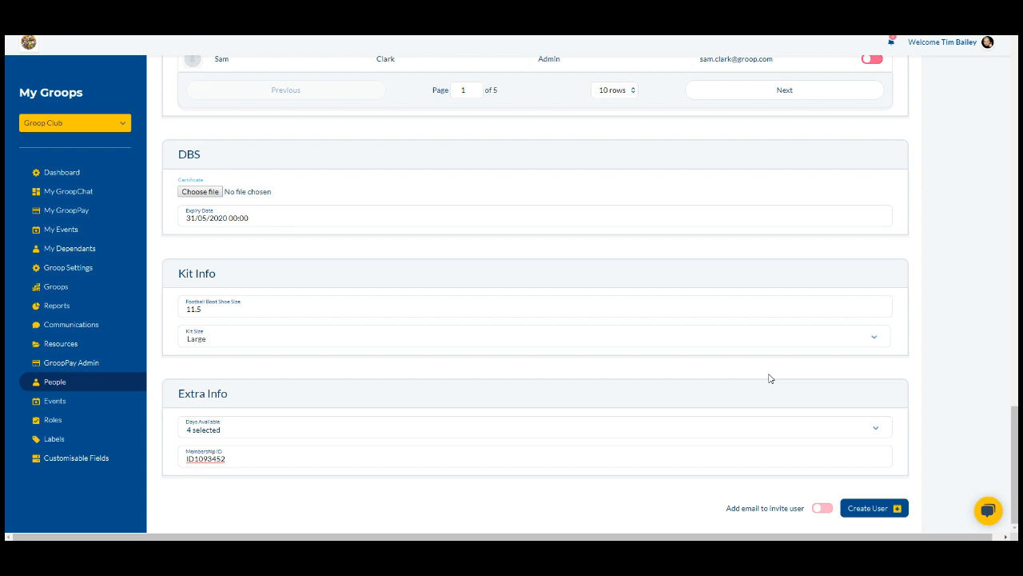
Leave the new person form without creating the user and open the second person in the people list for editing
click(110, 388)
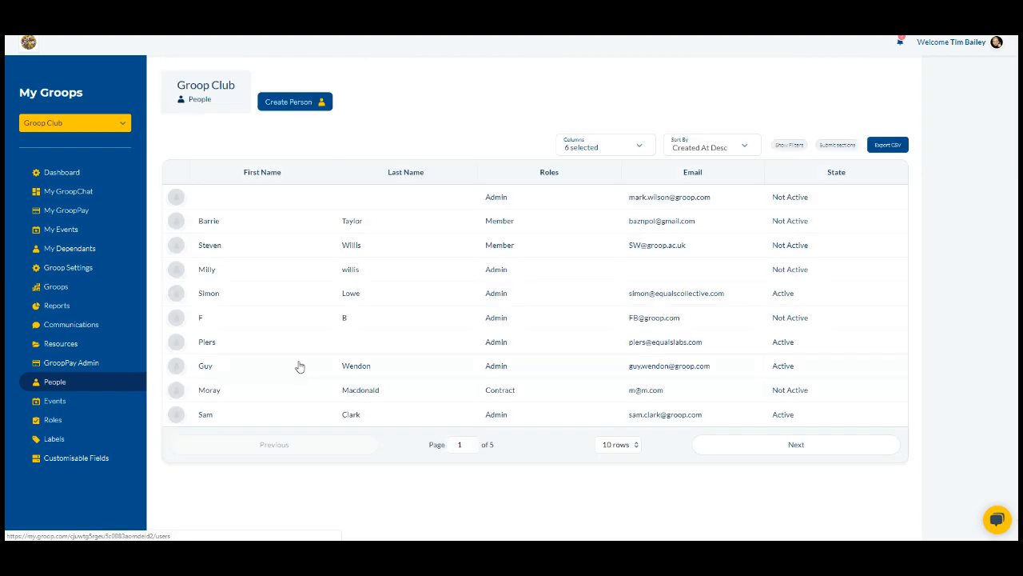
right_click(428, 233)
click(452, 263)
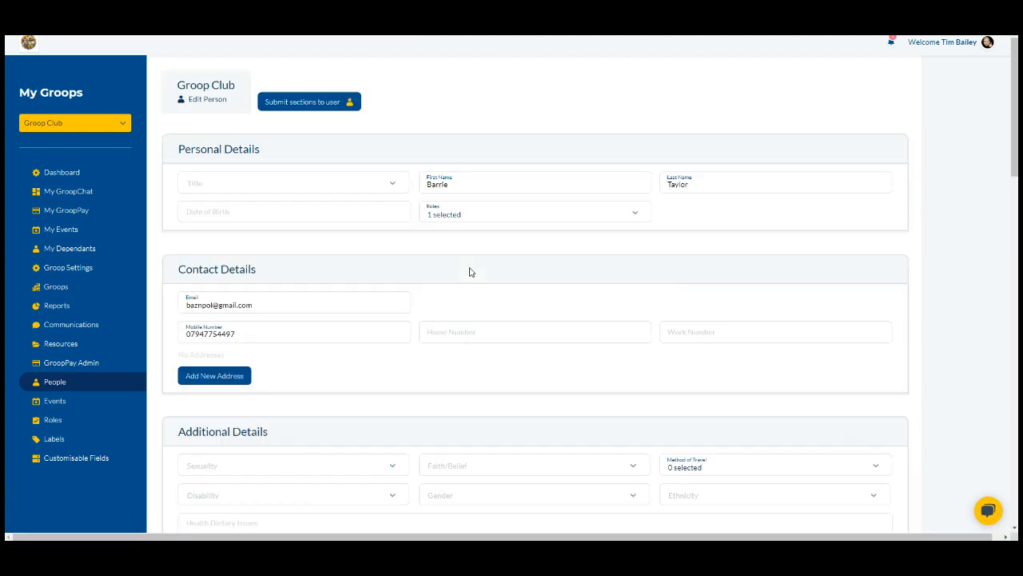
Set the existing member's Football Boot Shoe Size to 9.5 and Kit Size to Medium in Kit Info
scroll(514, 251, down, 10)
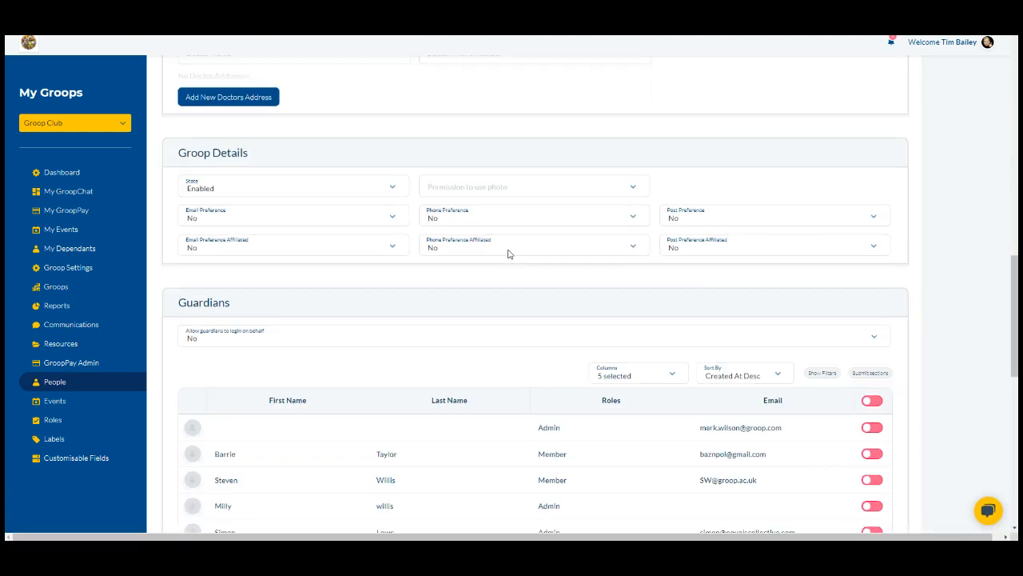
scroll(509, 253, down, 7)
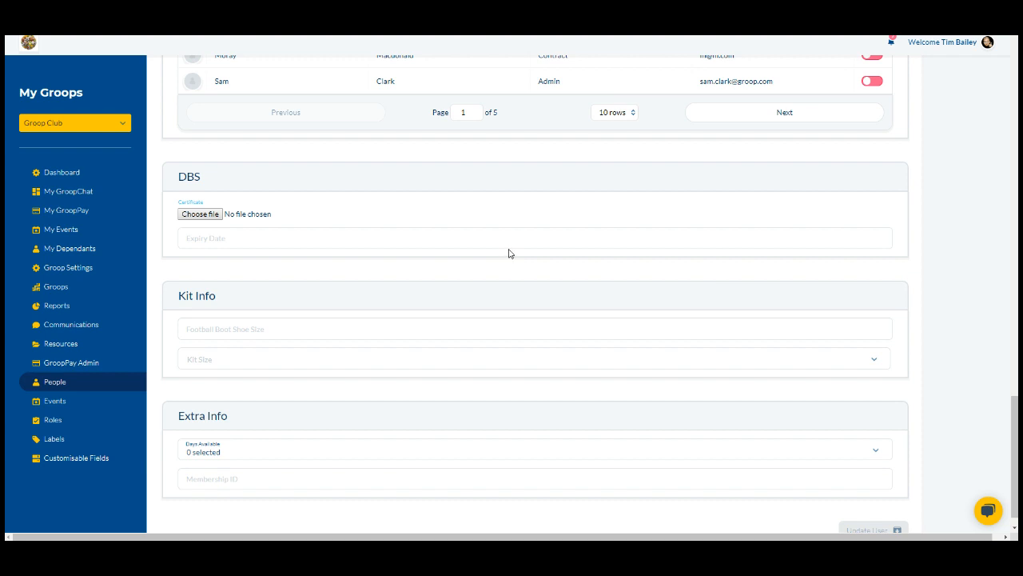
click(392, 324)
text(9.5)
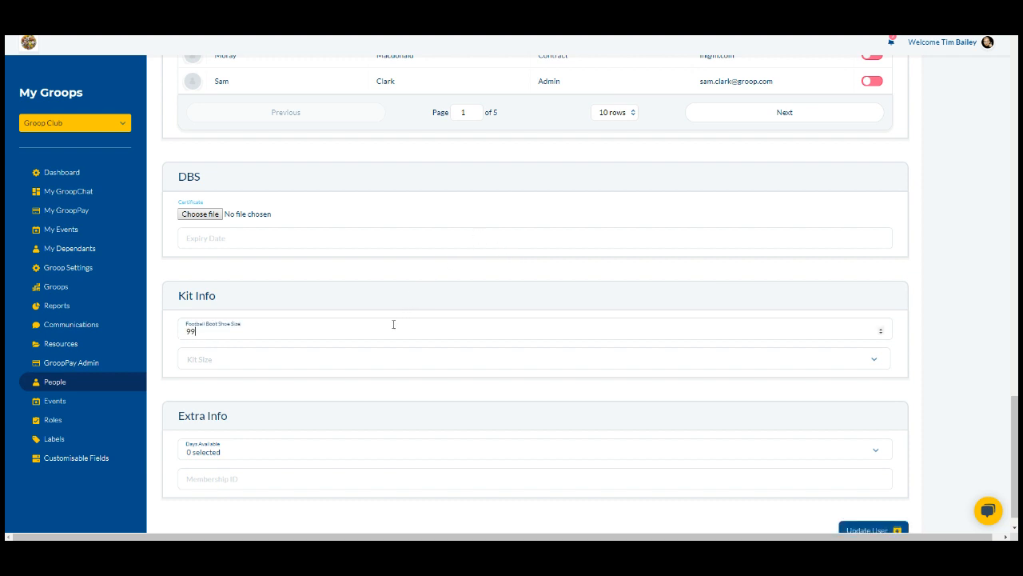
click(388, 361)
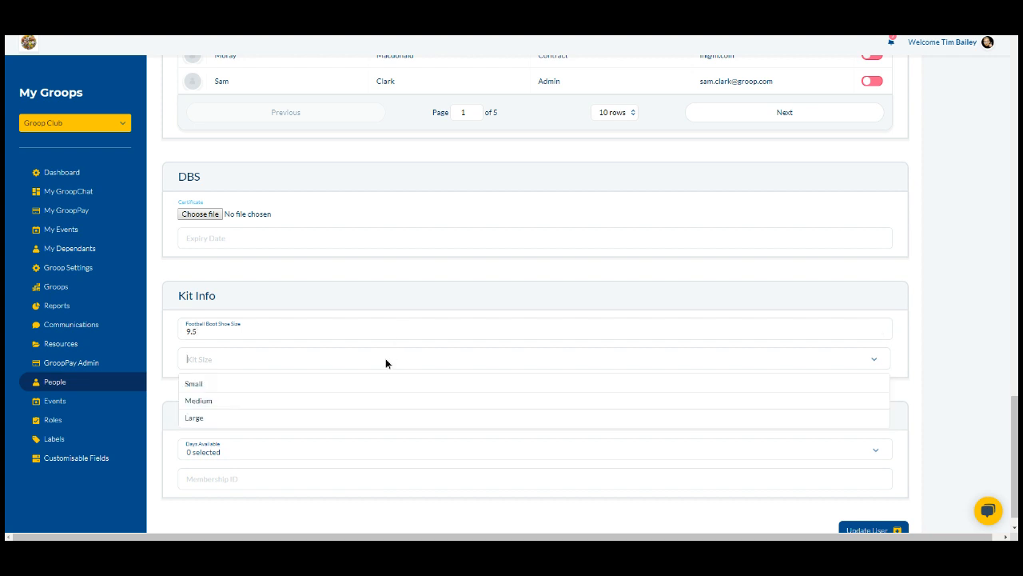
click(374, 400)
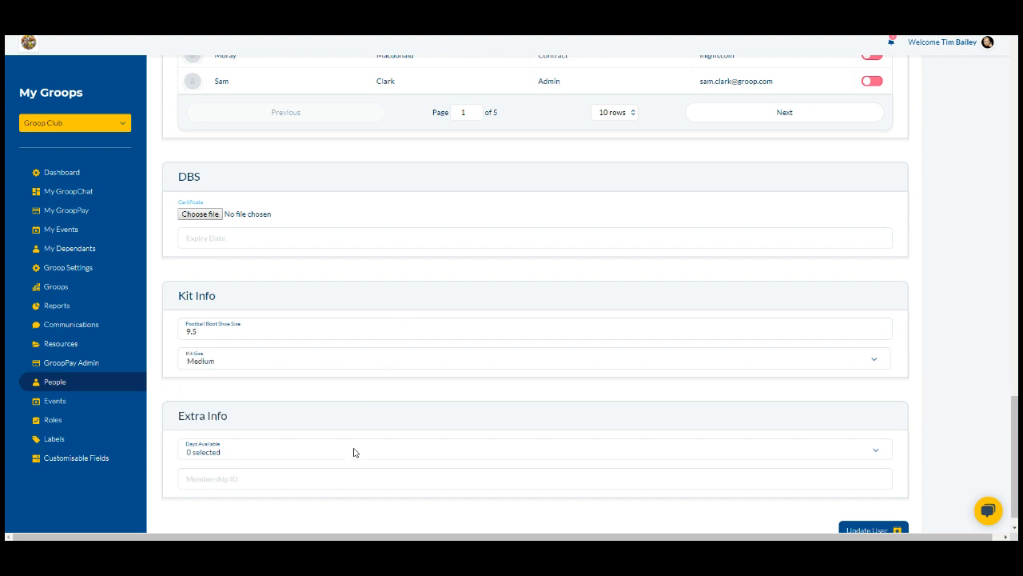
Select Tuesday and Wednesday as the member's Days Available and update the user
click(355, 450)
scroll(344, 436, down, 1)
click(208, 418)
click(217, 436)
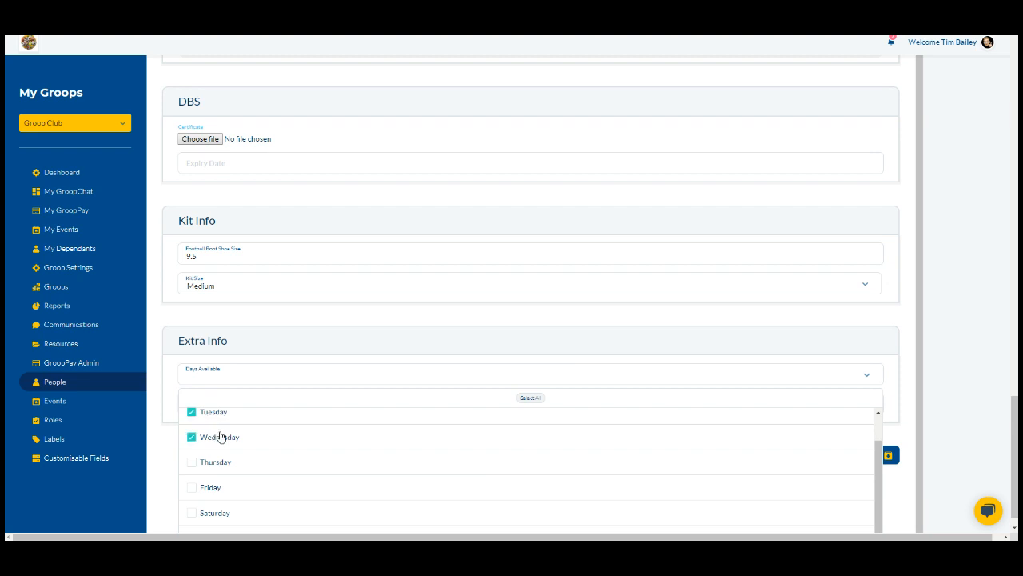
click(349, 349)
click(312, 458)
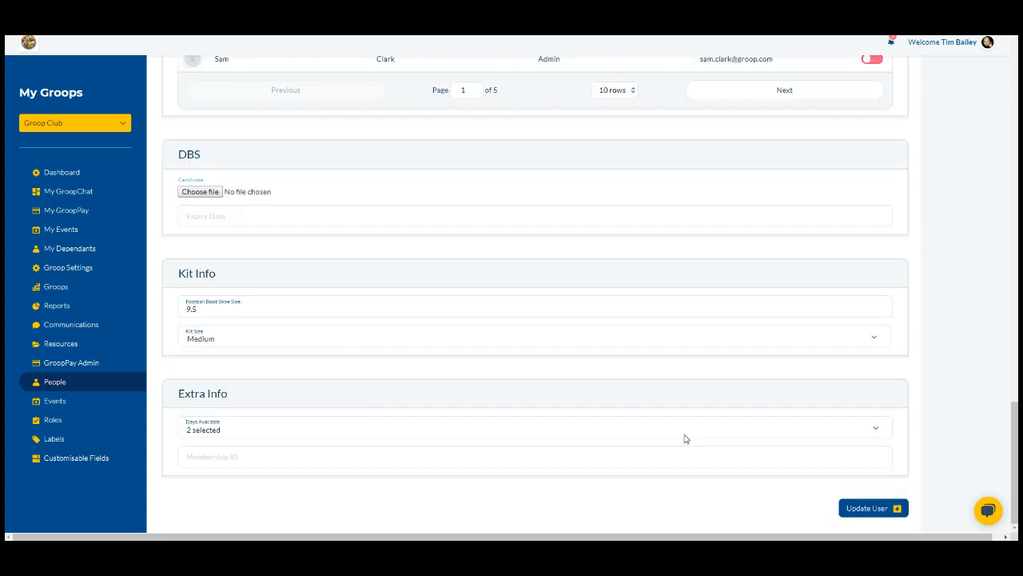
click(873, 508)
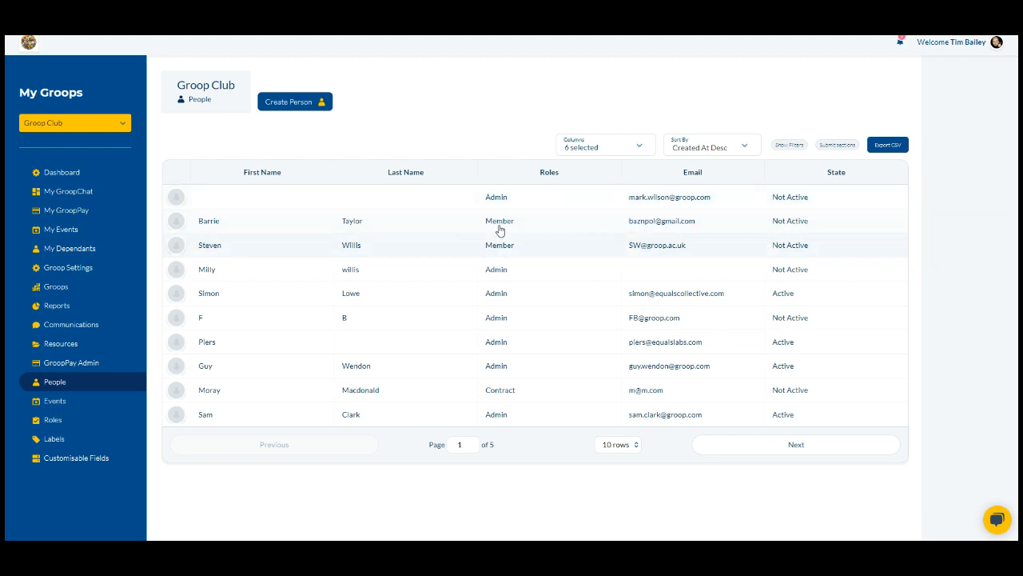
Reopen the same member for editing and view the sections that can be submitted to the user
right_click(421, 234)
click(441, 259)
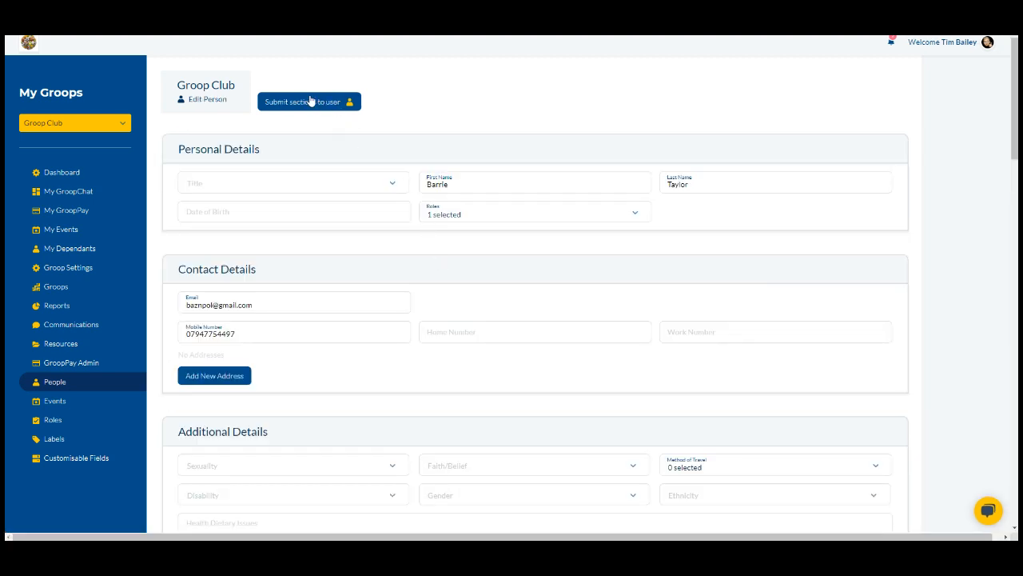
click(334, 107)
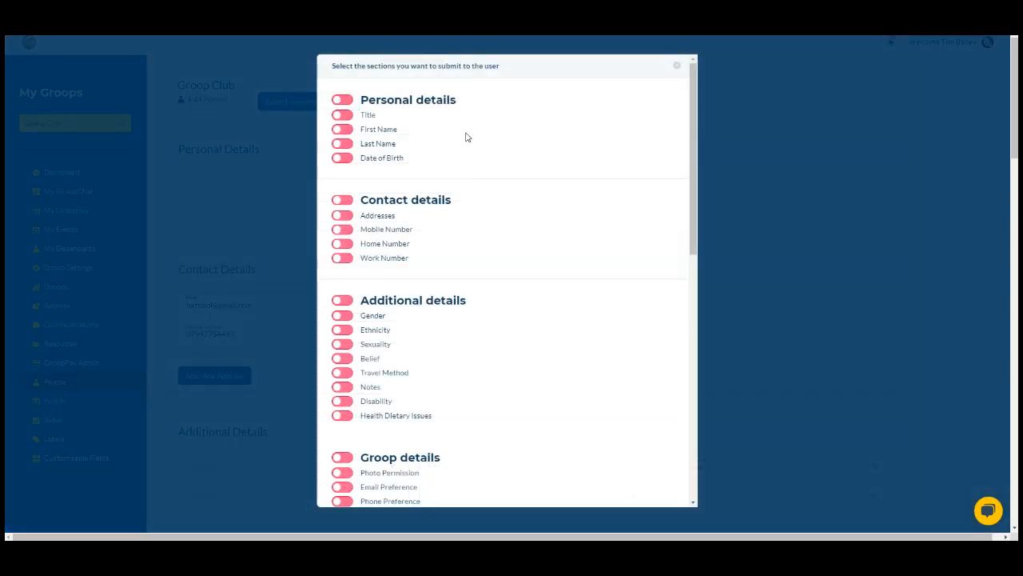
scroll(458, 147, down, 1)
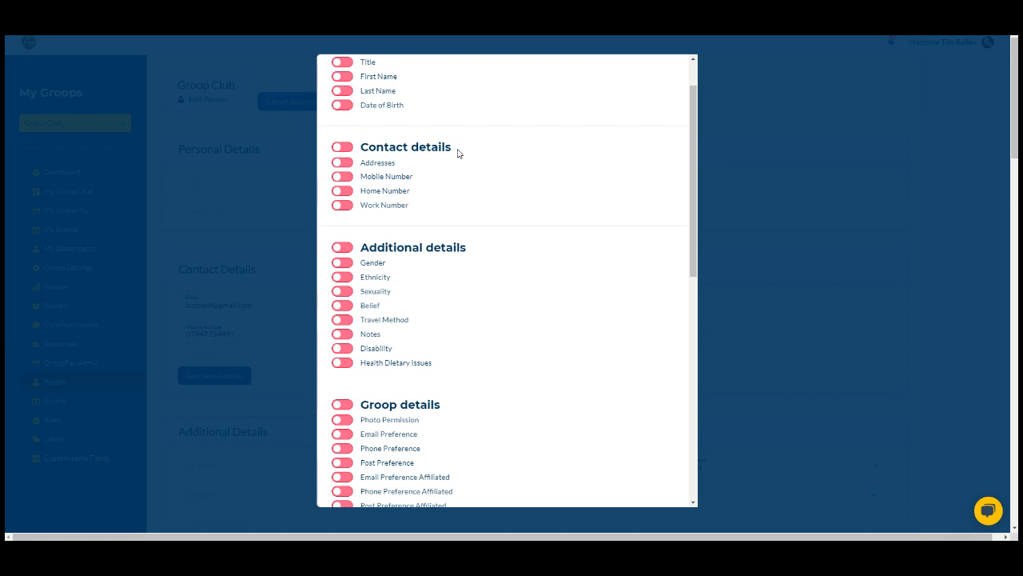
scroll(457, 152, down, 10)
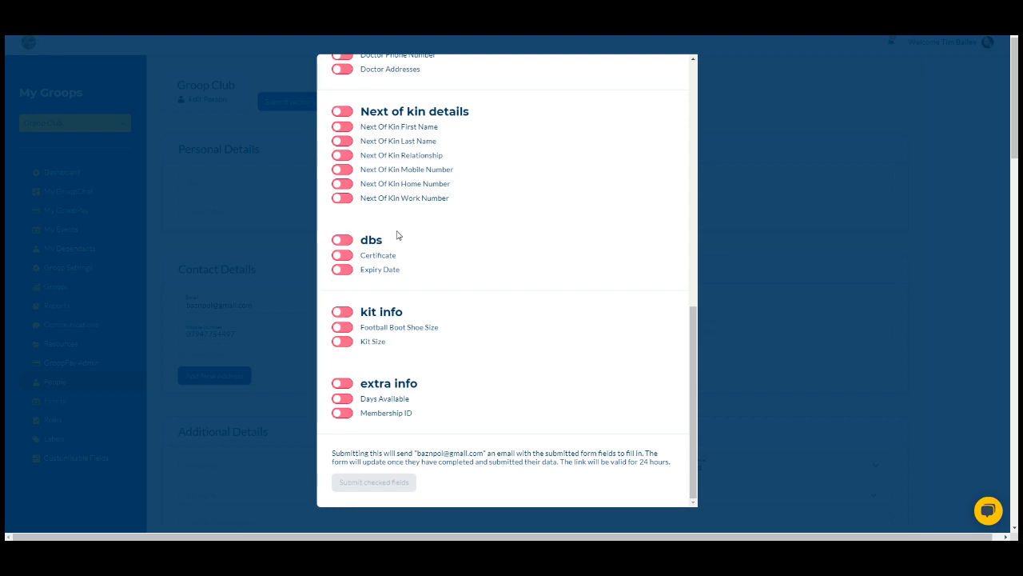
Switch on the dbs, kit info and extra info sections for submission, and close the selection without submitting it
click(339, 240)
click(342, 312)
click(342, 383)
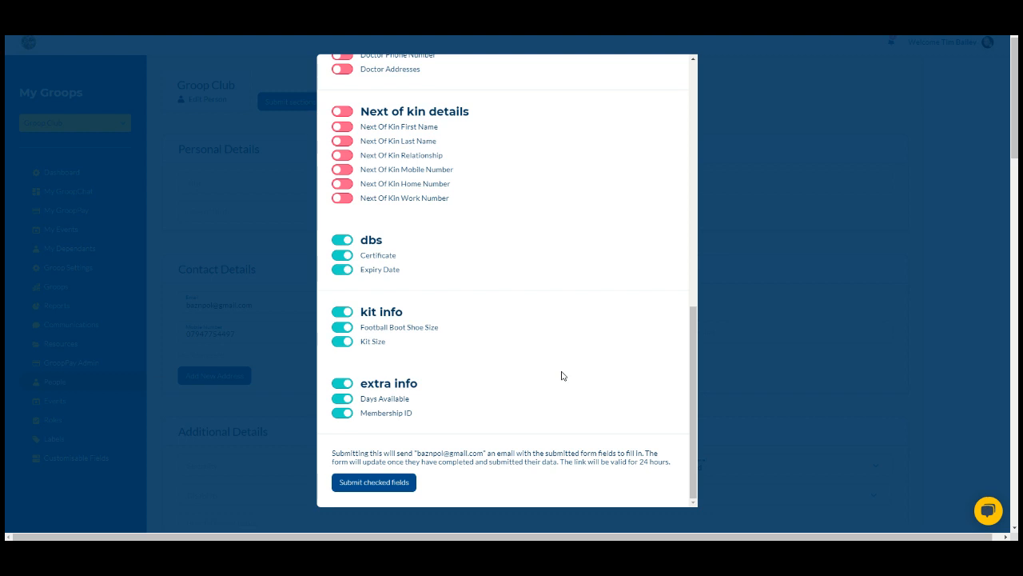
click(839, 364)
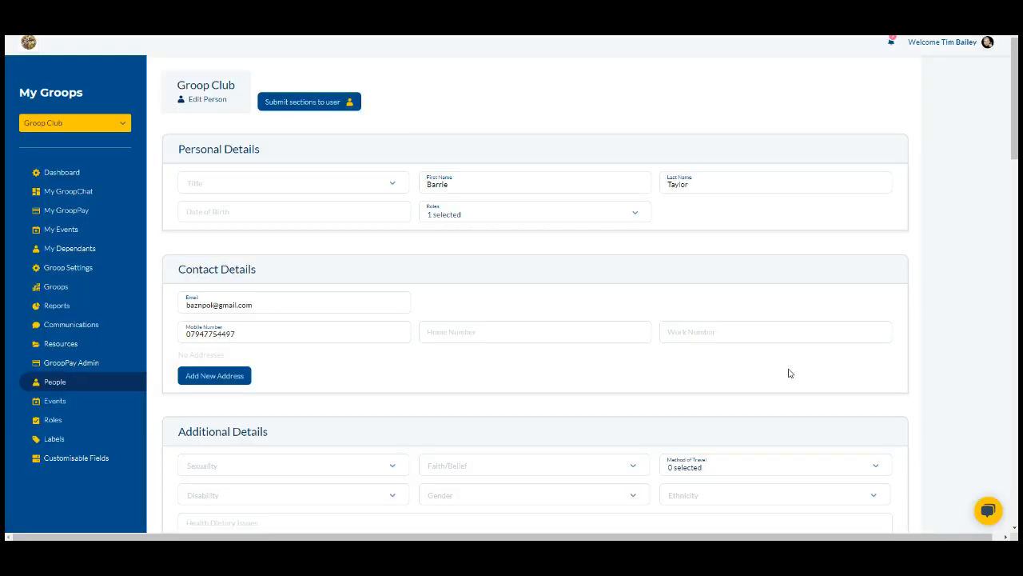
Create a custom field area for events in the customisable fields and name it Addition Info
click(117, 459)
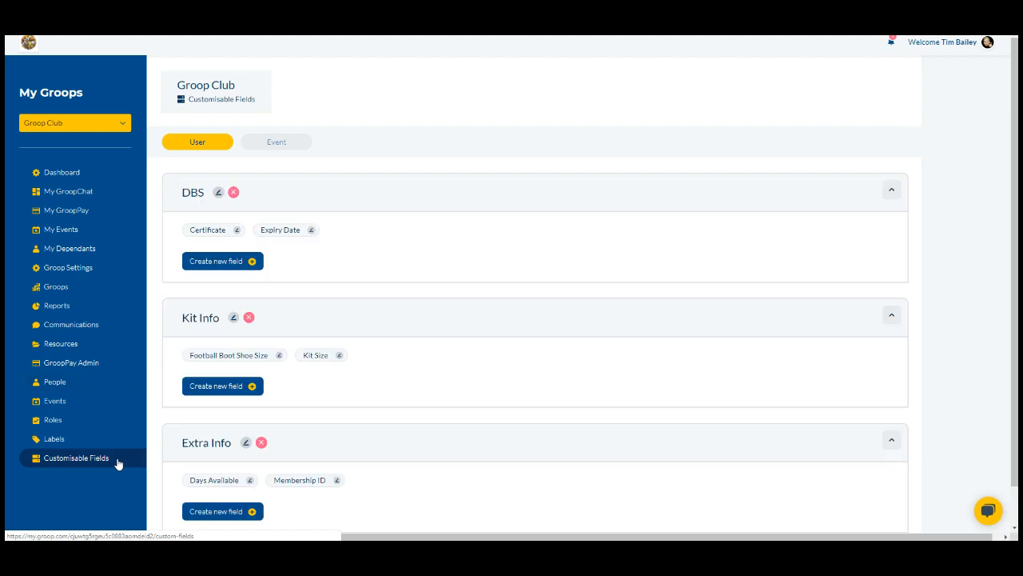
click(296, 147)
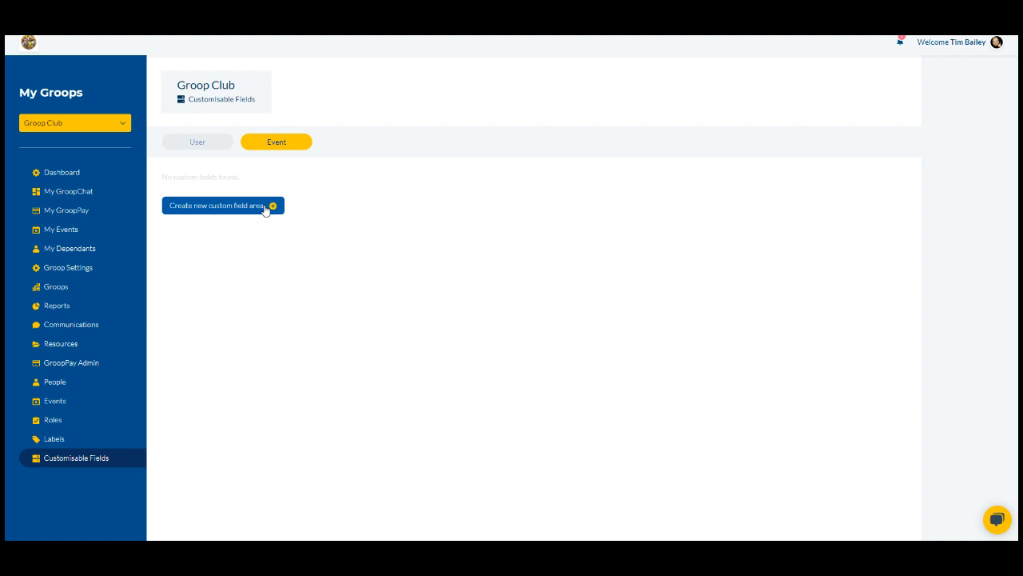
click(265, 207)
click(303, 192)
drag(291, 195, 168, 195)
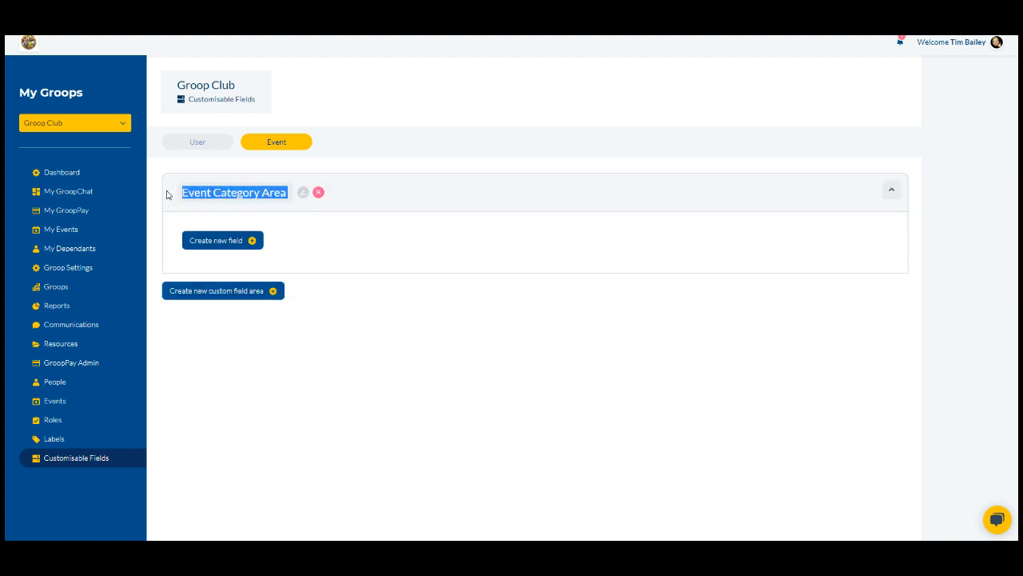
key(BackSpace)
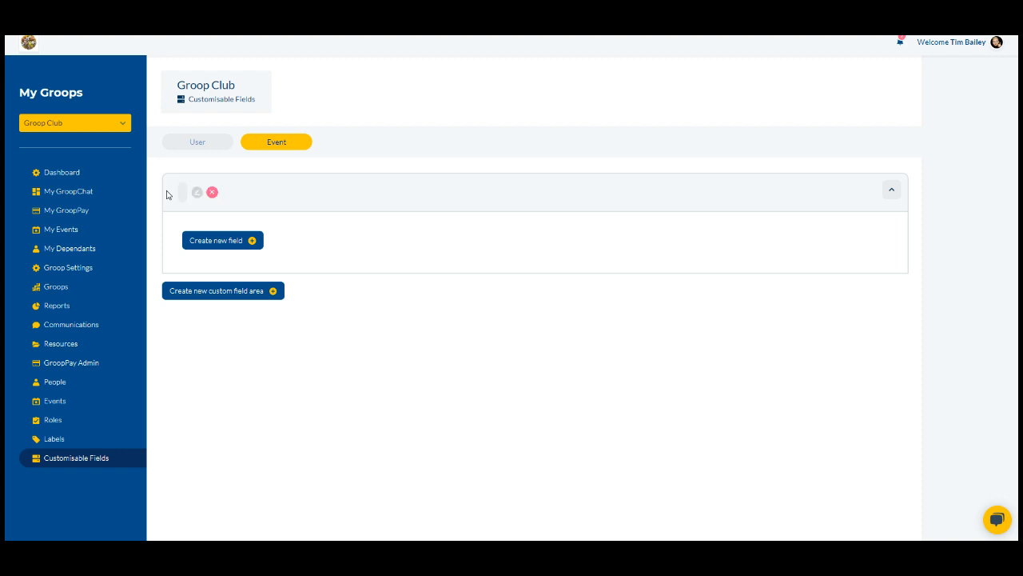
text(Addition Info)
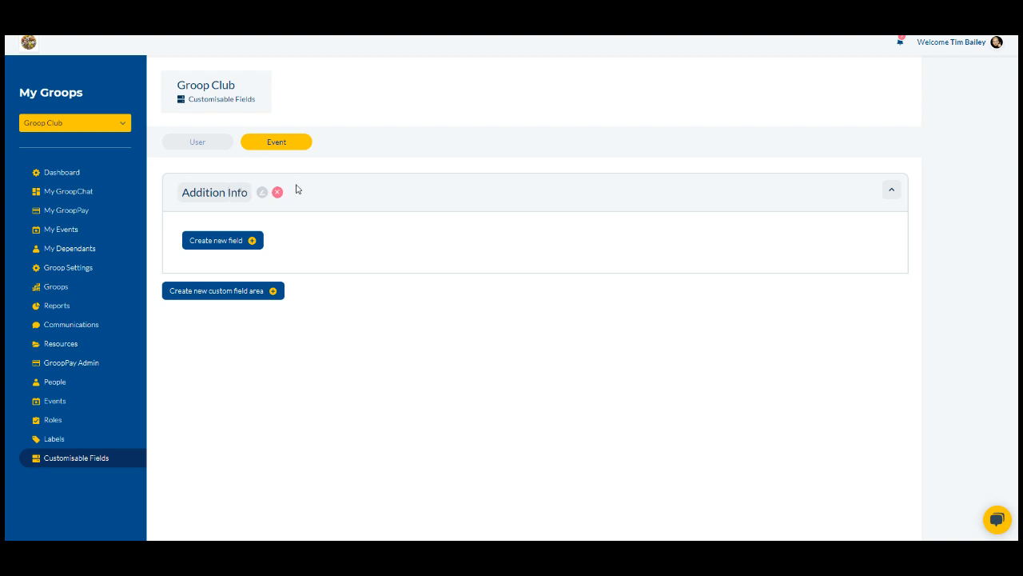
Create a File field titled Session Plan in the Addition Info area
click(235, 244)
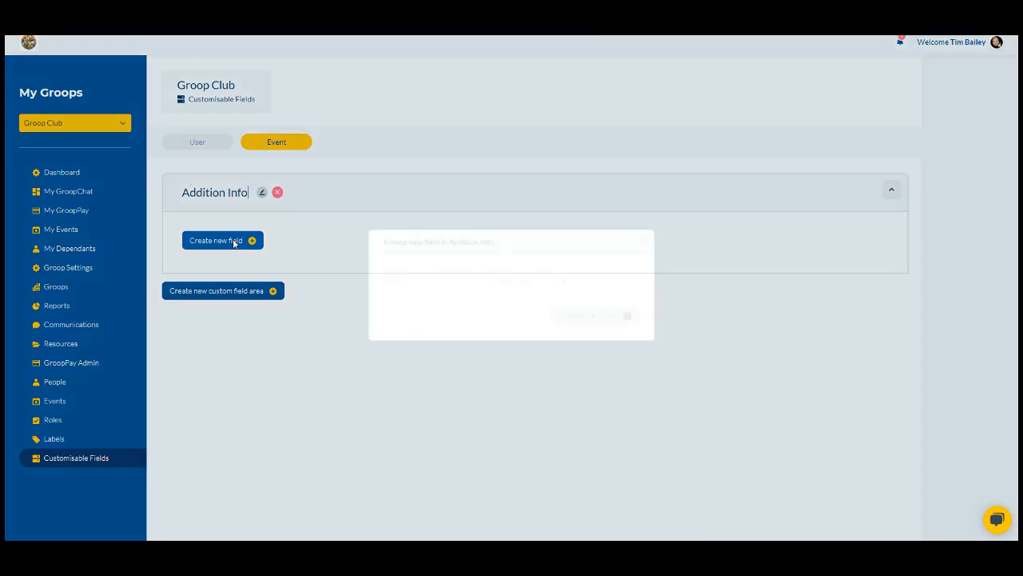
click(423, 270)
text(S)
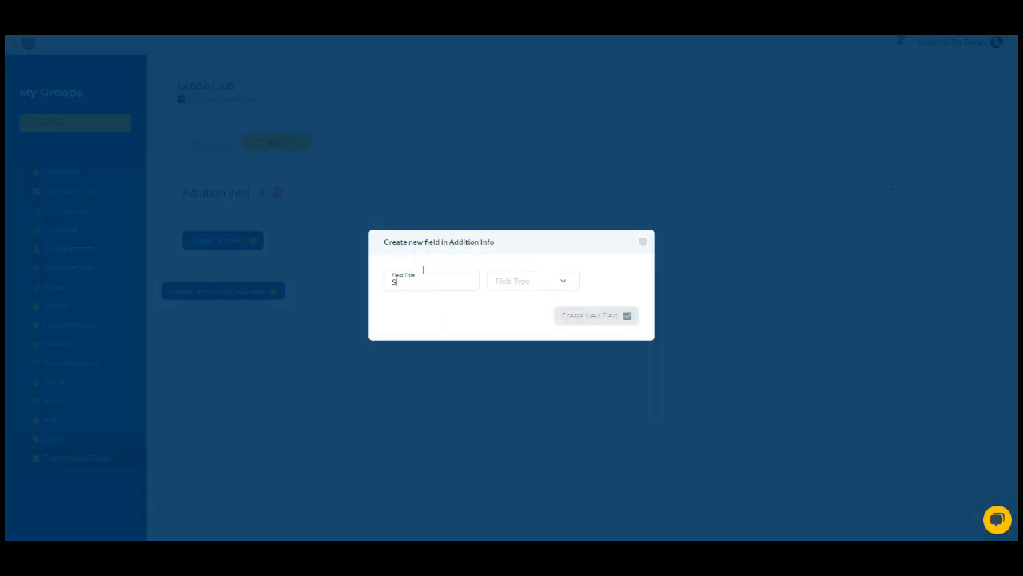
text(ession Plan)
click(516, 281)
scroll(601, 276, down, 3)
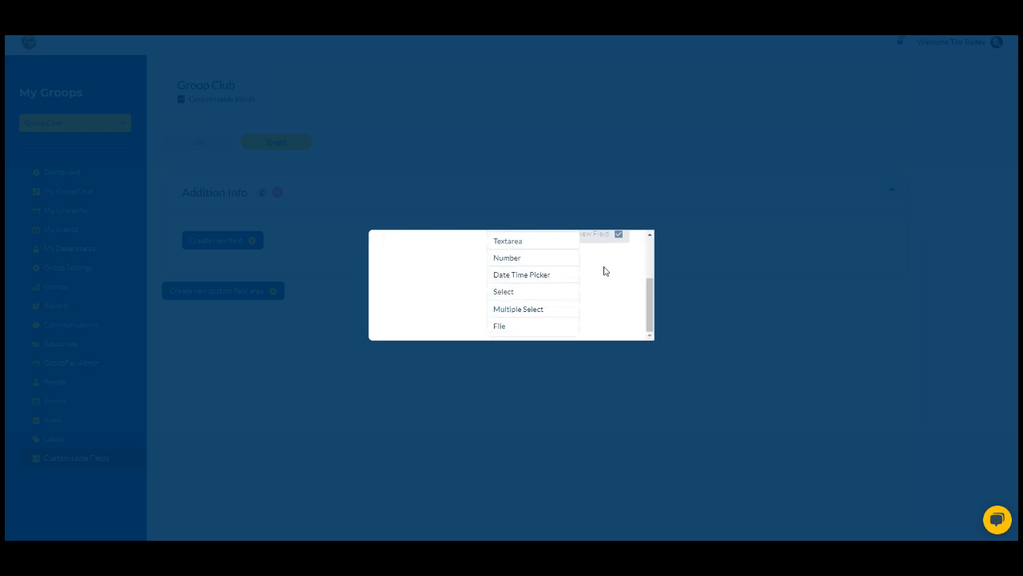
click(532, 326)
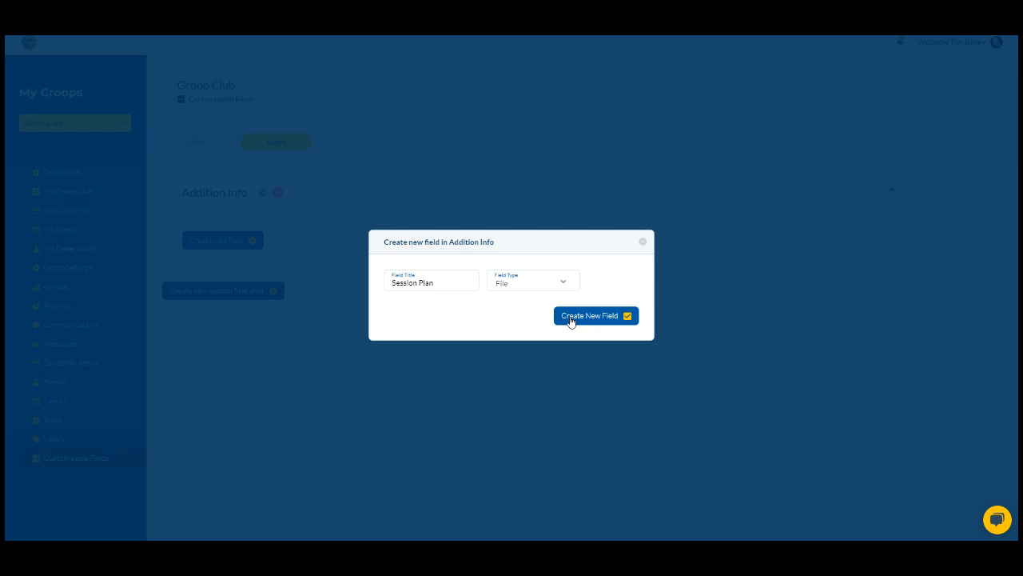
click(571, 319)
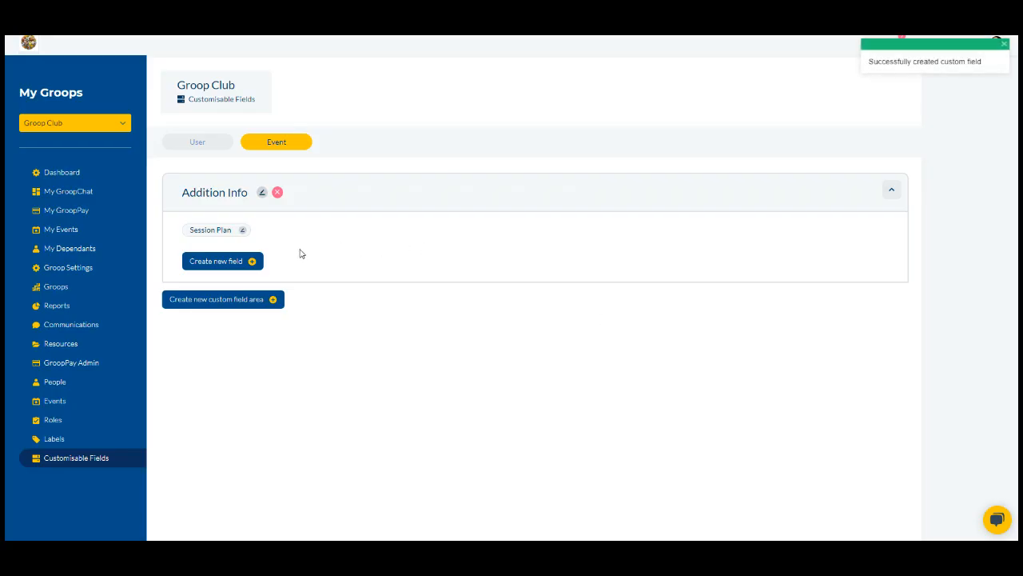
Add a Number field titled New Players to the Addition Info area
click(255, 262)
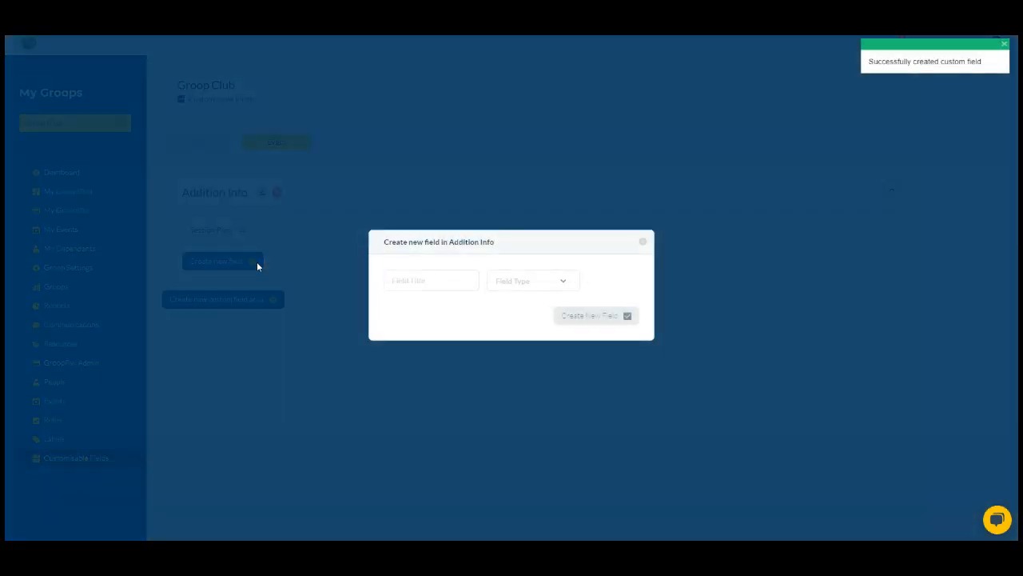
click(450, 278)
text(New Play)
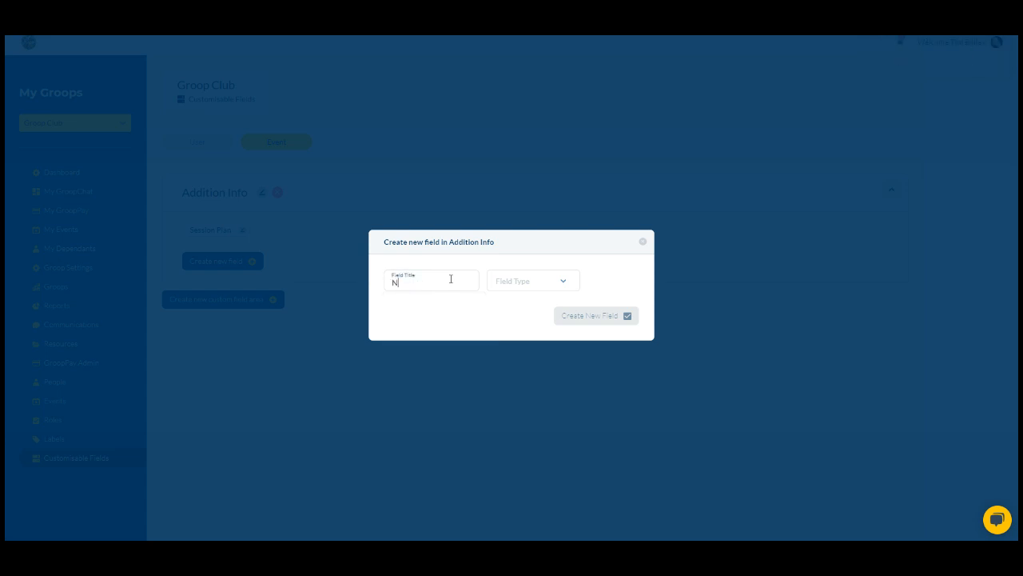
text(ers)
click(551, 283)
scroll(558, 314, down, 2)
click(546, 287)
click(573, 316)
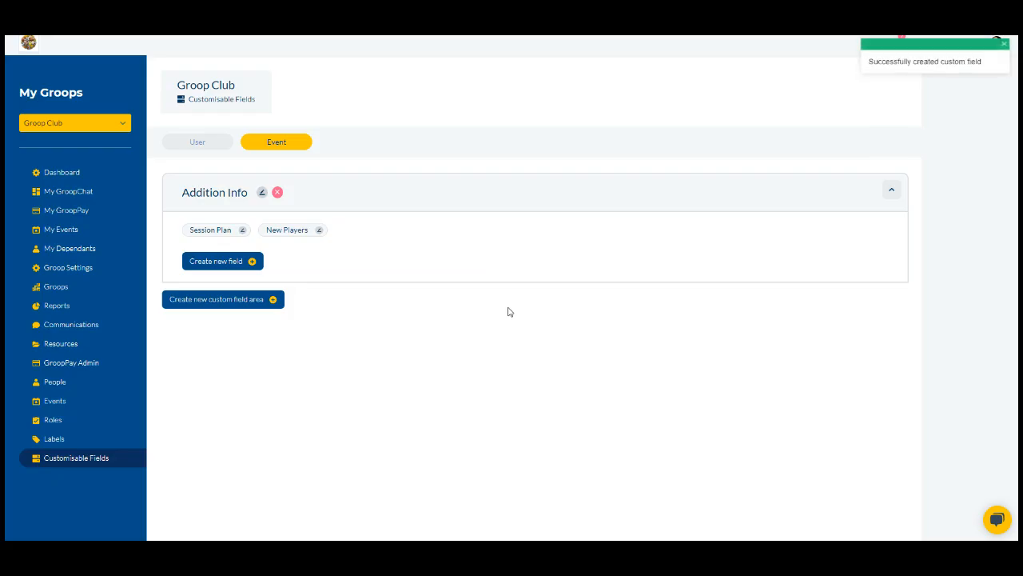
Add a File field titled Accident Form to the Addition Info area, correcting the title's spelling
click(206, 261)
click(400, 272)
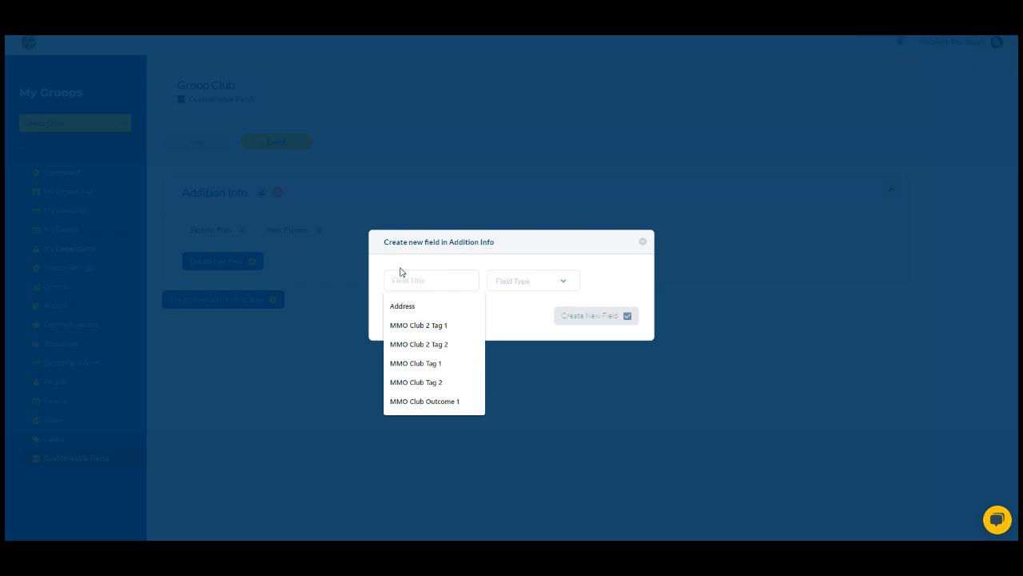
text(Acidcen)
key(BackSpace)
key(BackSpace)
key(BackSpace)
text(ent Form)
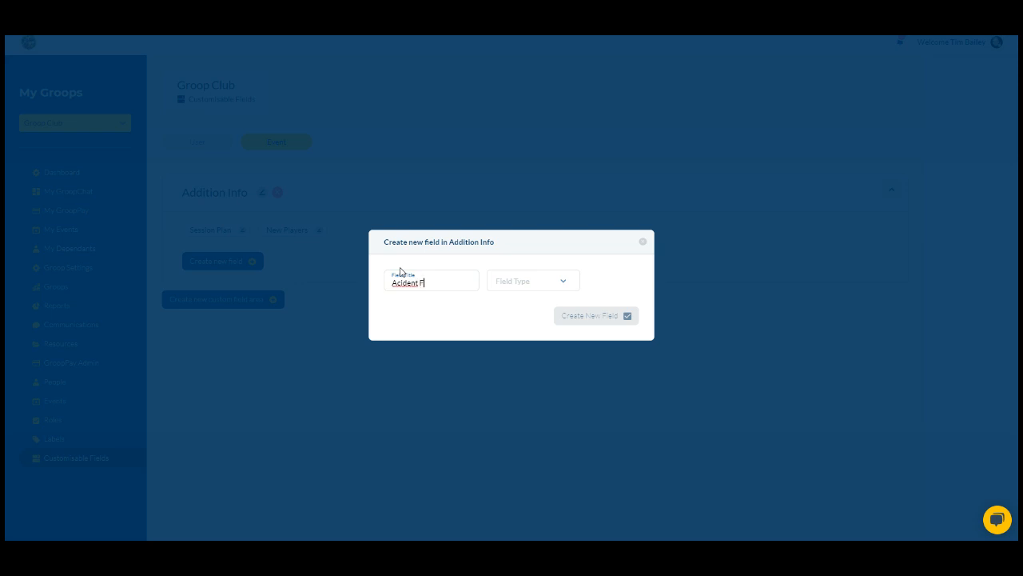
right_click(404, 283)
click(448, 295)
click(511, 282)
scroll(518, 302, down, 1)
scroll(534, 313, down, 1)
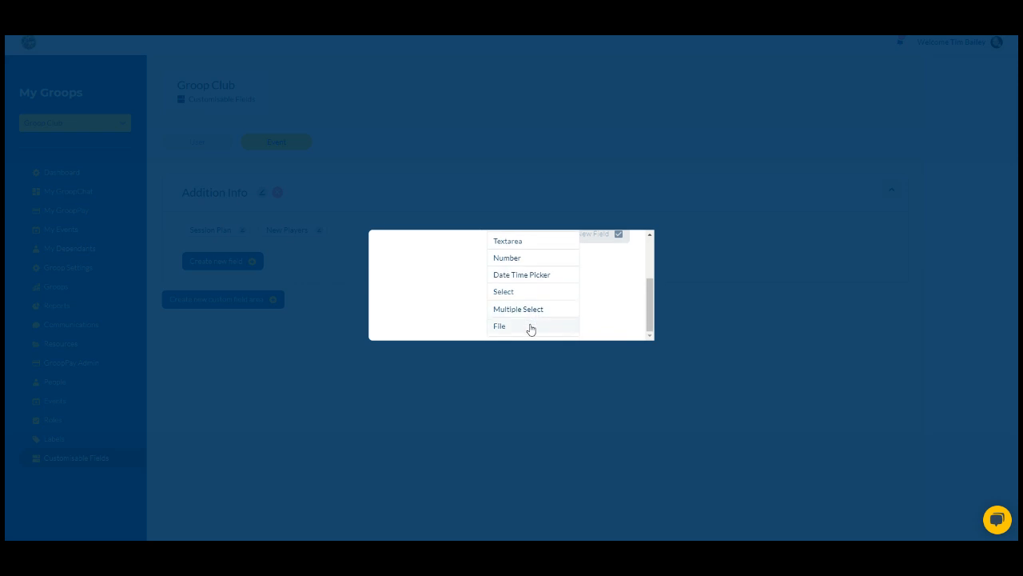
click(530, 328)
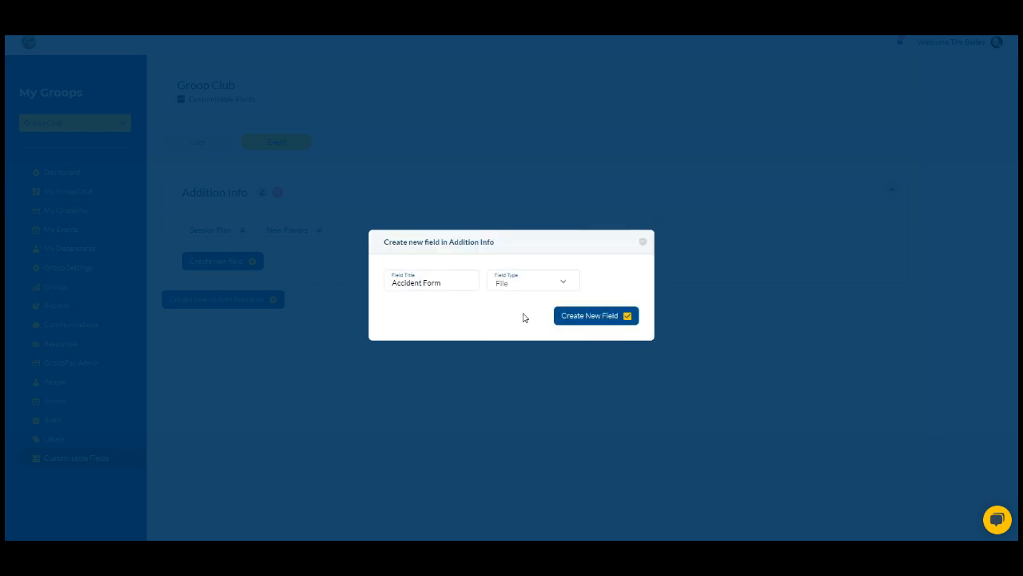
click(605, 316)
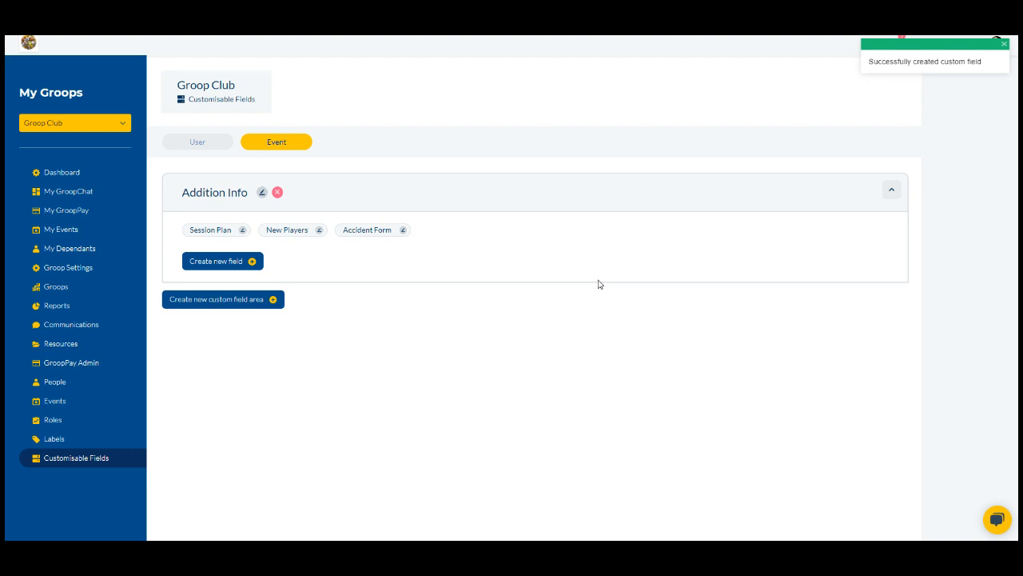
Start creating a new event and, after reloading the page, view its custom fields
click(111, 402)
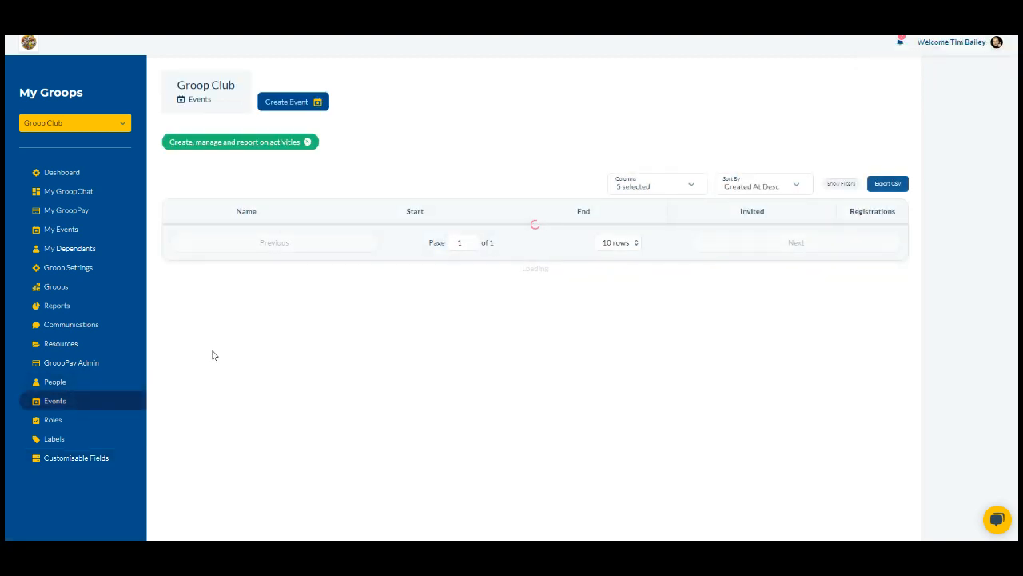
click(308, 100)
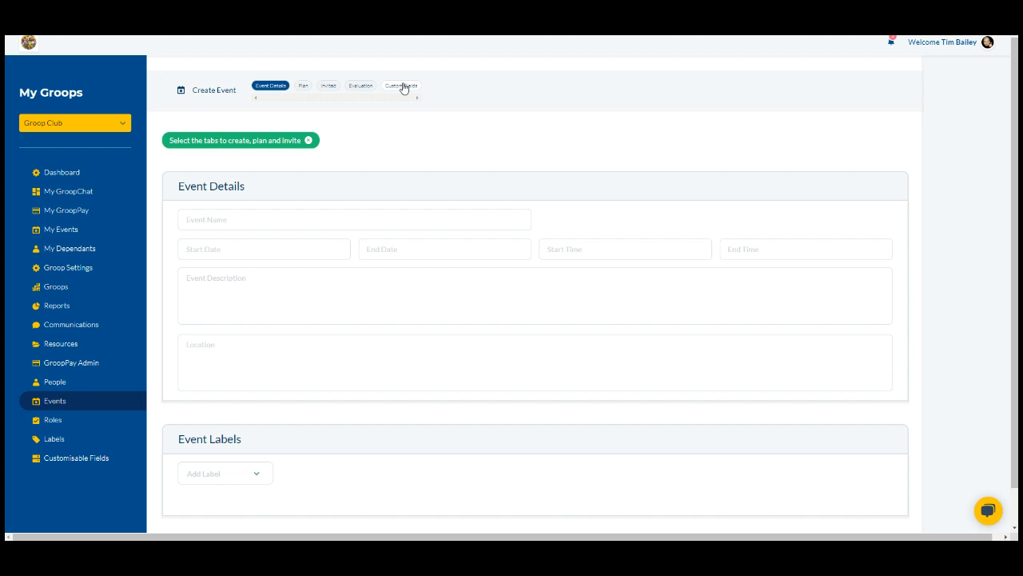
key(F5)
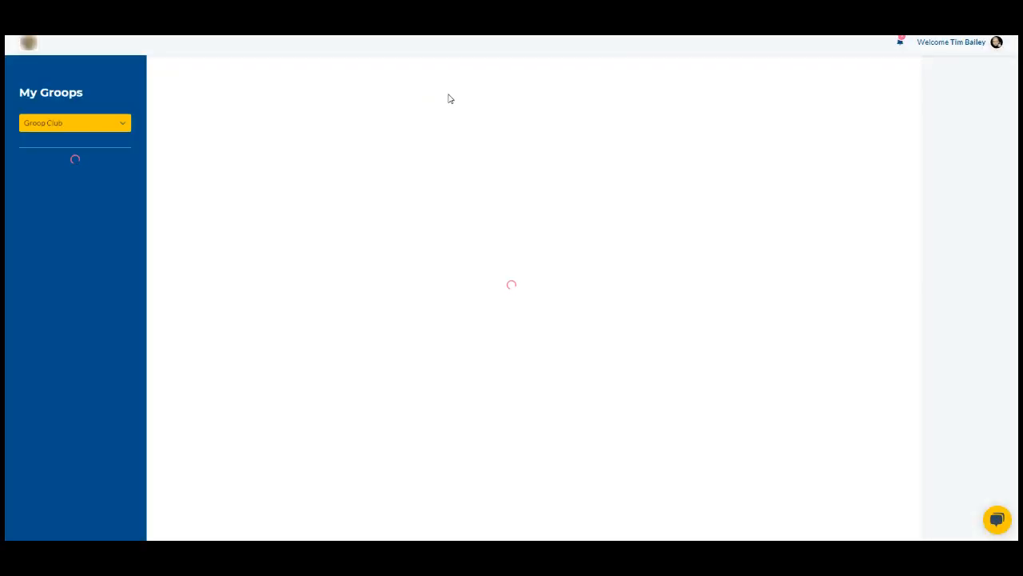
click(414, 95)
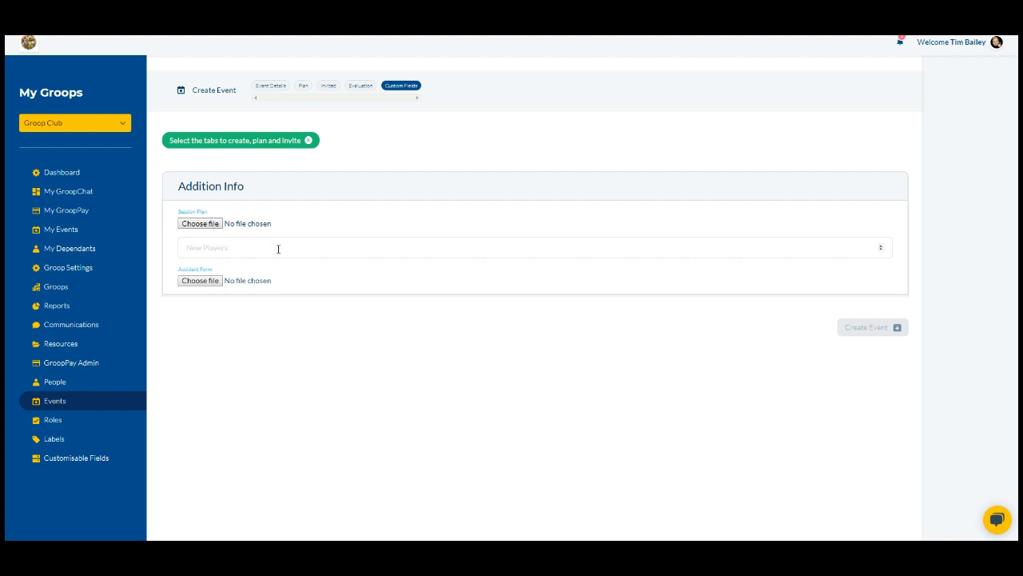
Enter 6 for New Players in the new event's Addition Info
click(881, 246)
text(6)
click(841, 205)
Show the days available and membership id columns in the People list
click(104, 389)
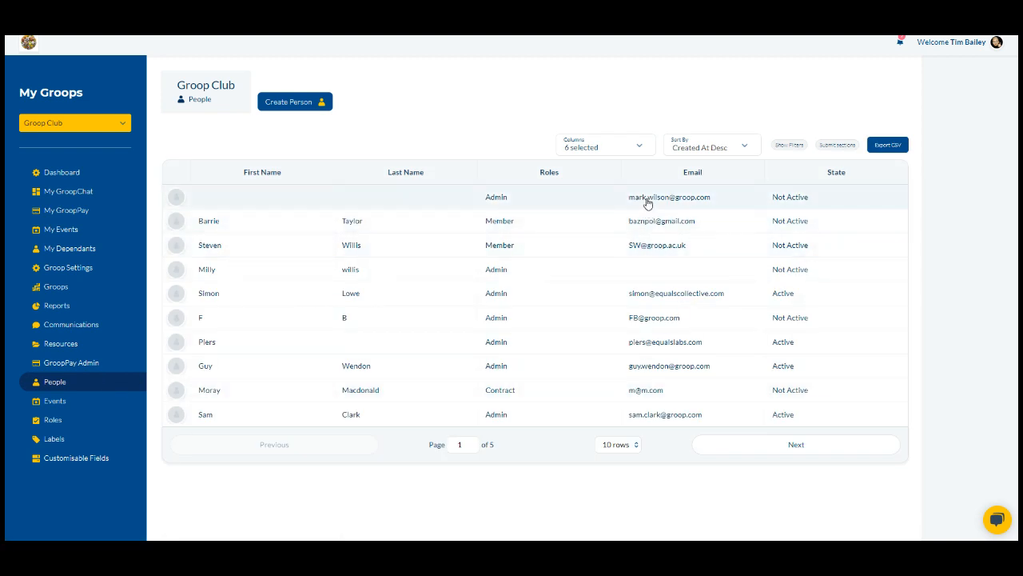
click(616, 148)
scroll(603, 212, down, 4)
scroll(602, 217, down, 6)
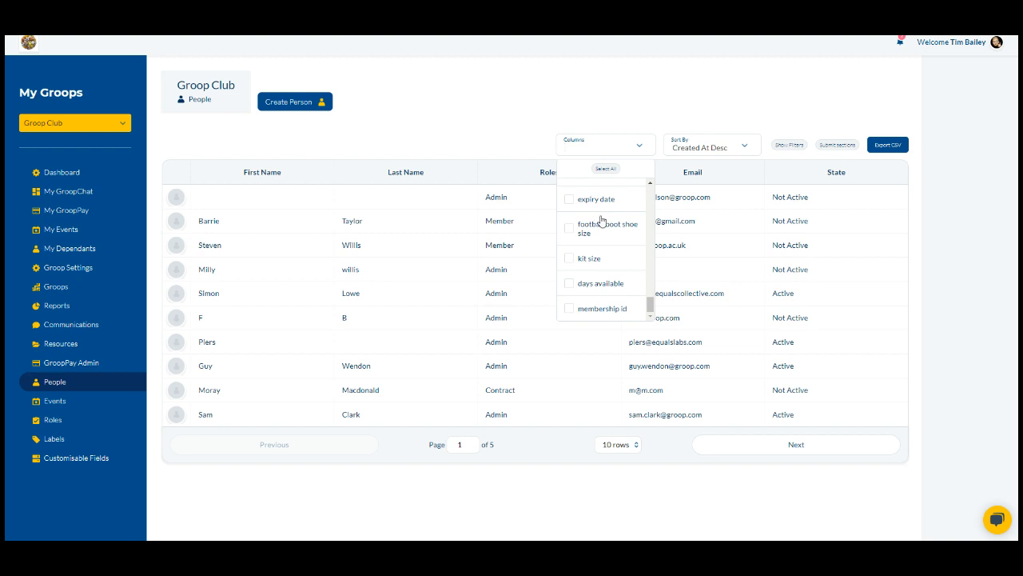
click(608, 283)
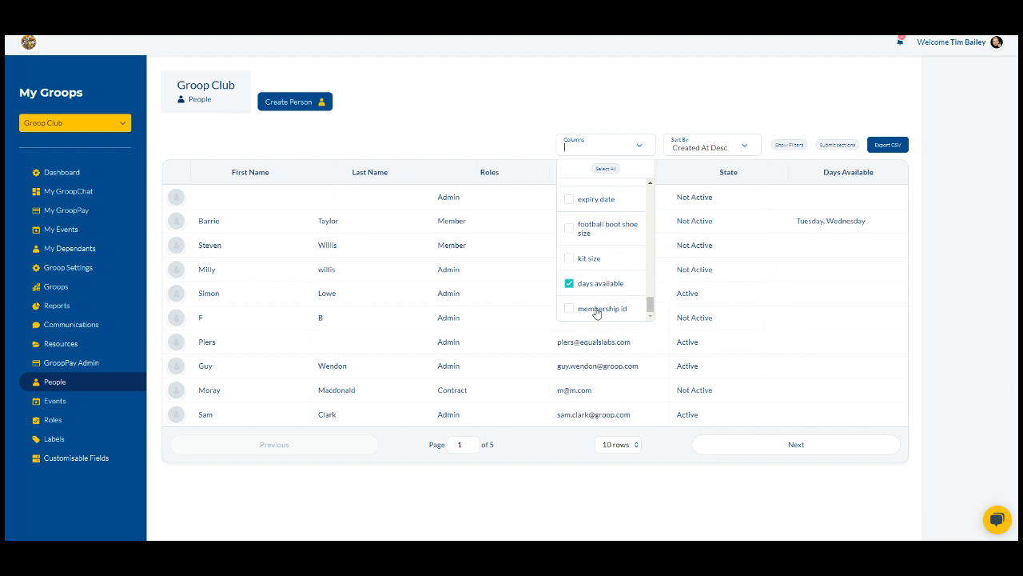
click(597, 313)
click(454, 107)
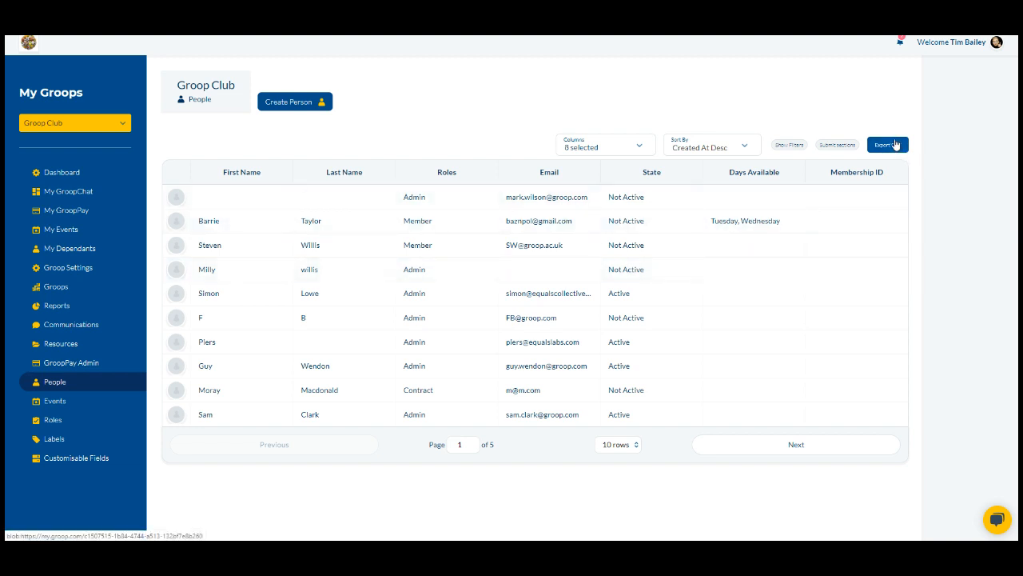
Show the People list's filters and view the additional filters on offer without choosing any
click(789, 145)
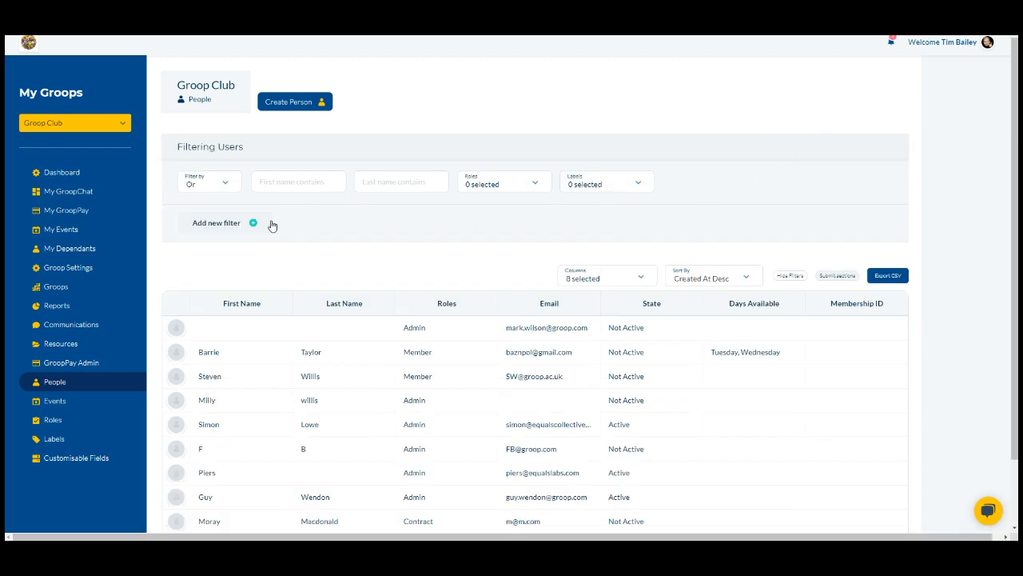
click(248, 224)
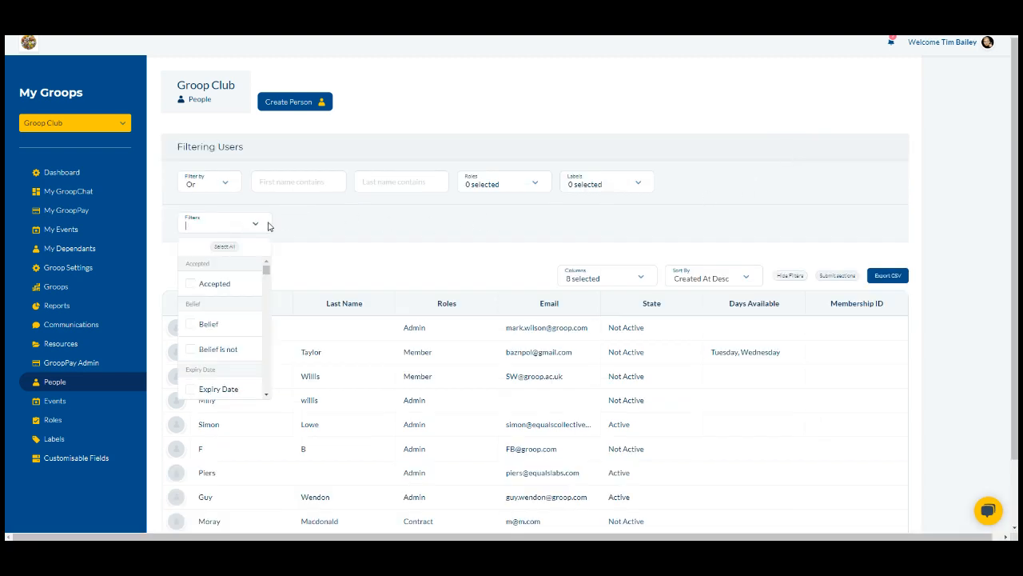
click(361, 235)
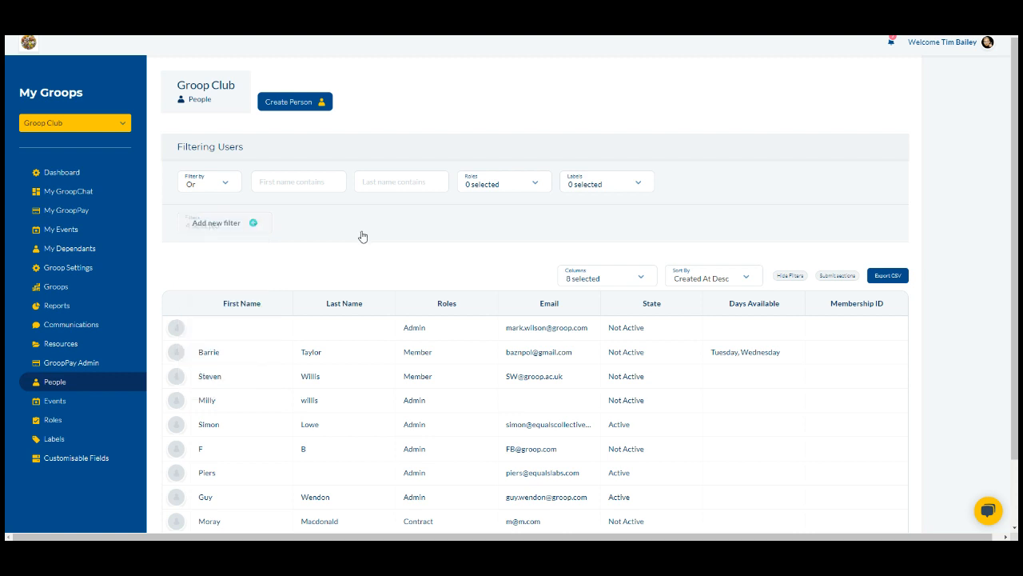